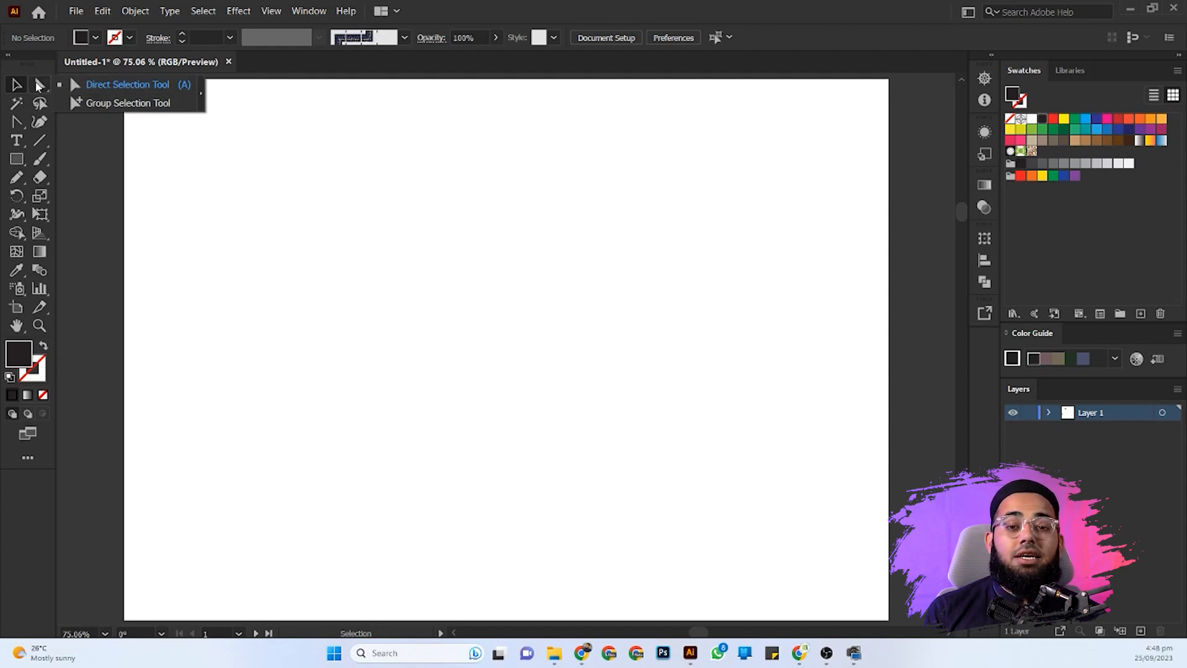
- Draw a solid black square in the upper-left area of the artboard with the Rectangle tool
click(93, 85)
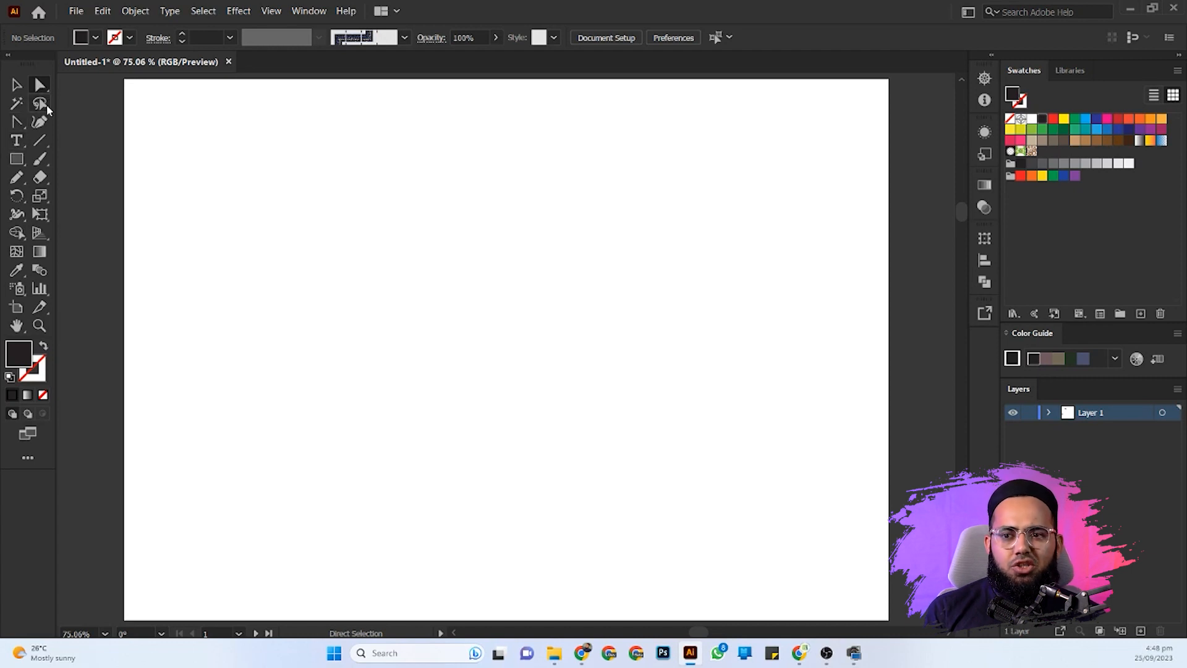
right_click(17, 159)
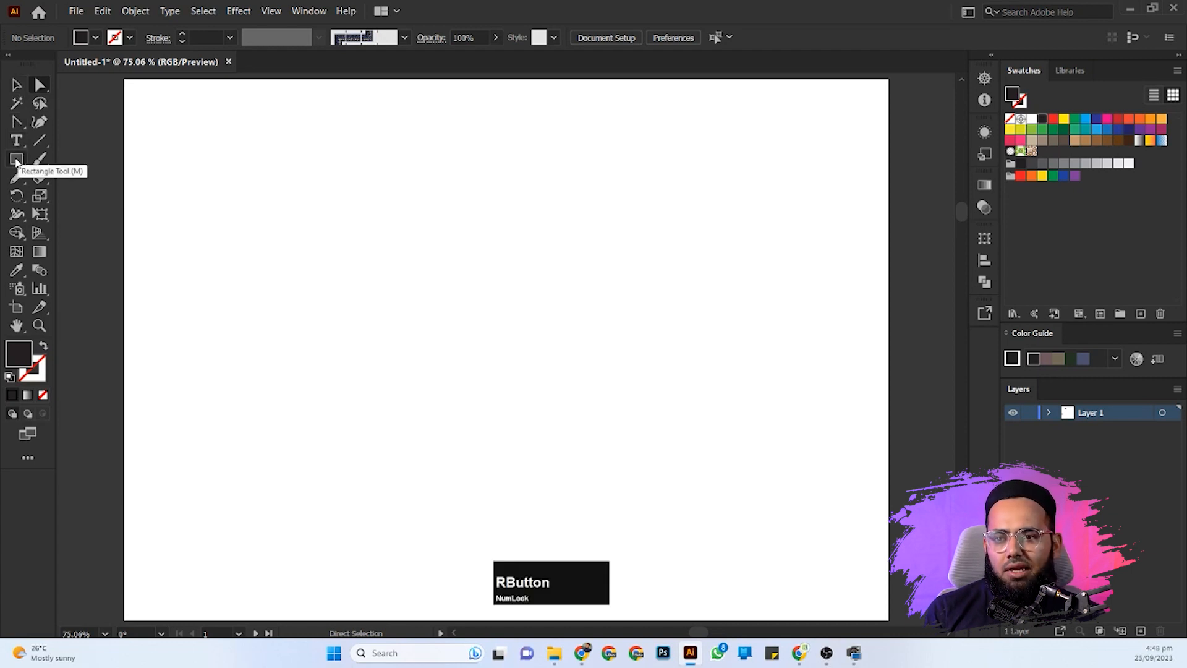
click(60, 155)
drag(188, 191, 388, 389)
- Reposition the whole square within the artboard's upper-left area and enlarge it slightly from its lower-right corner
click(19, 85)
drag(192, 257, 279, 285)
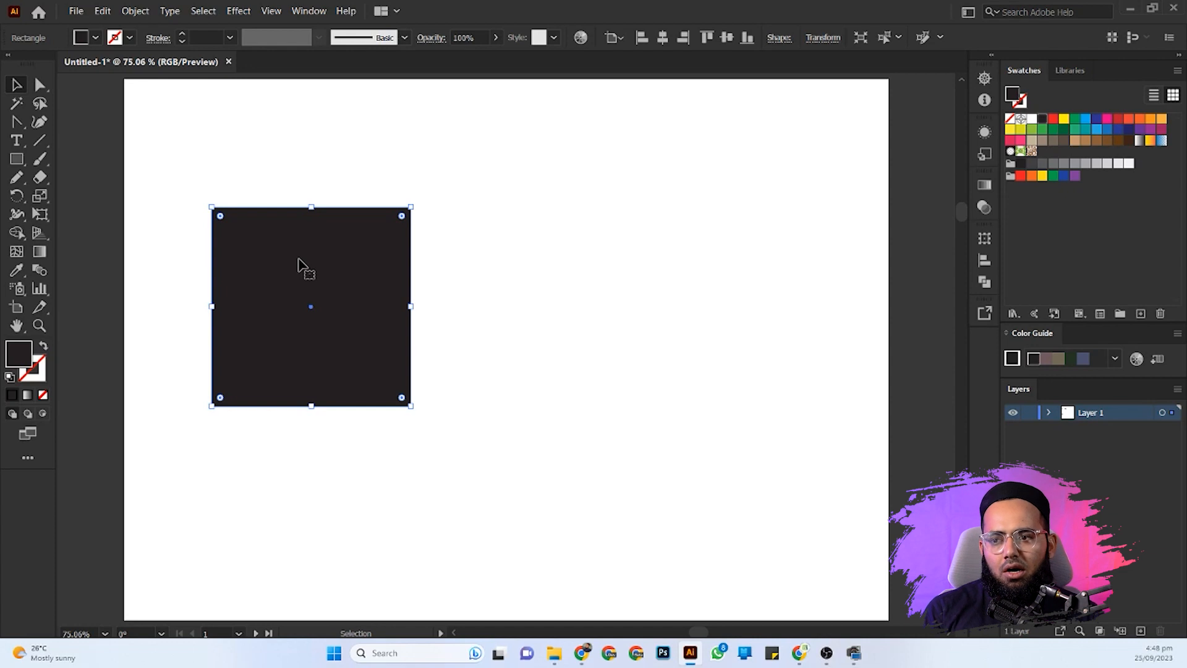
drag(298, 260, 260, 226)
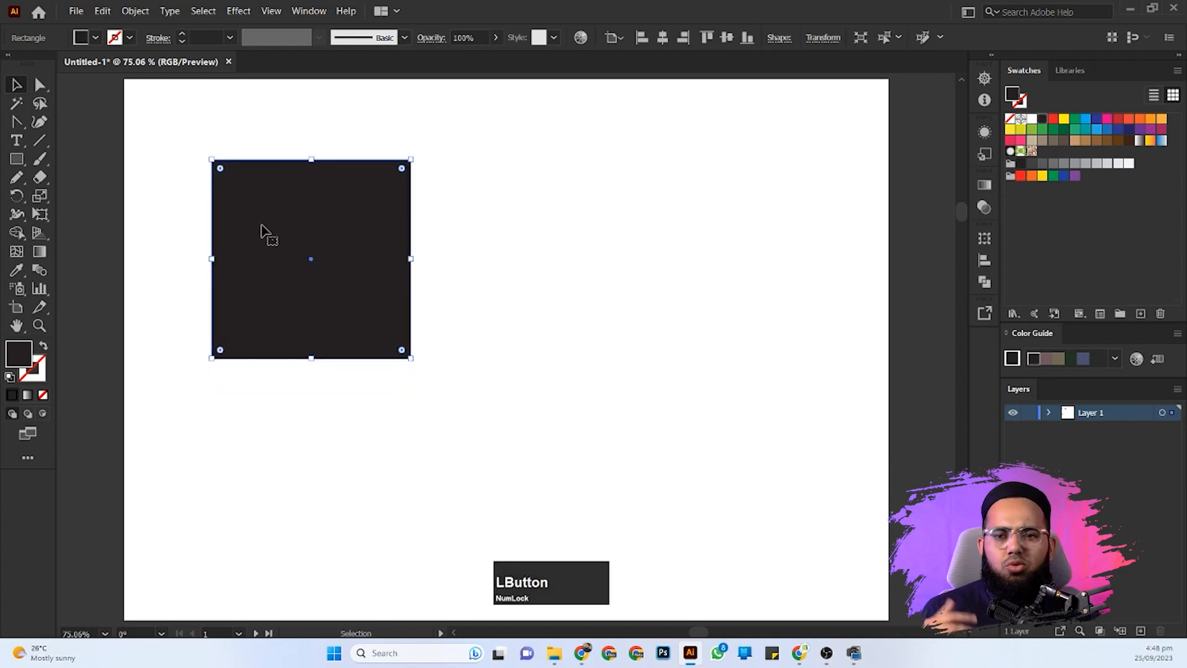
drag(261, 226, 303, 255)
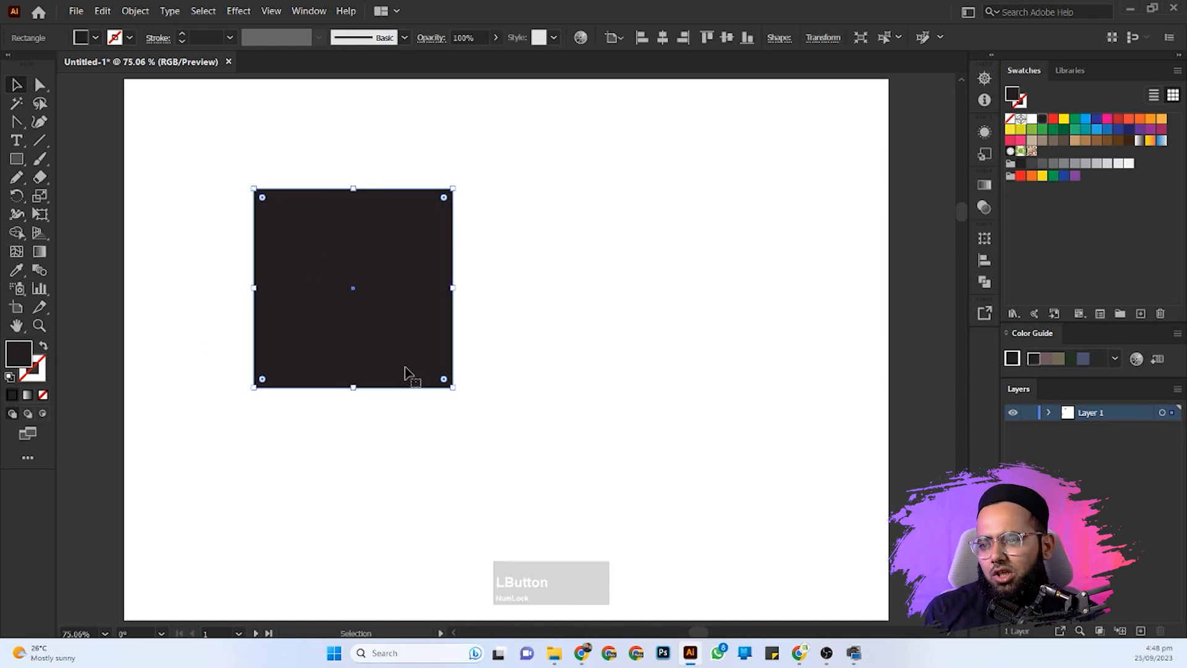
drag(317, 253, 340, 240)
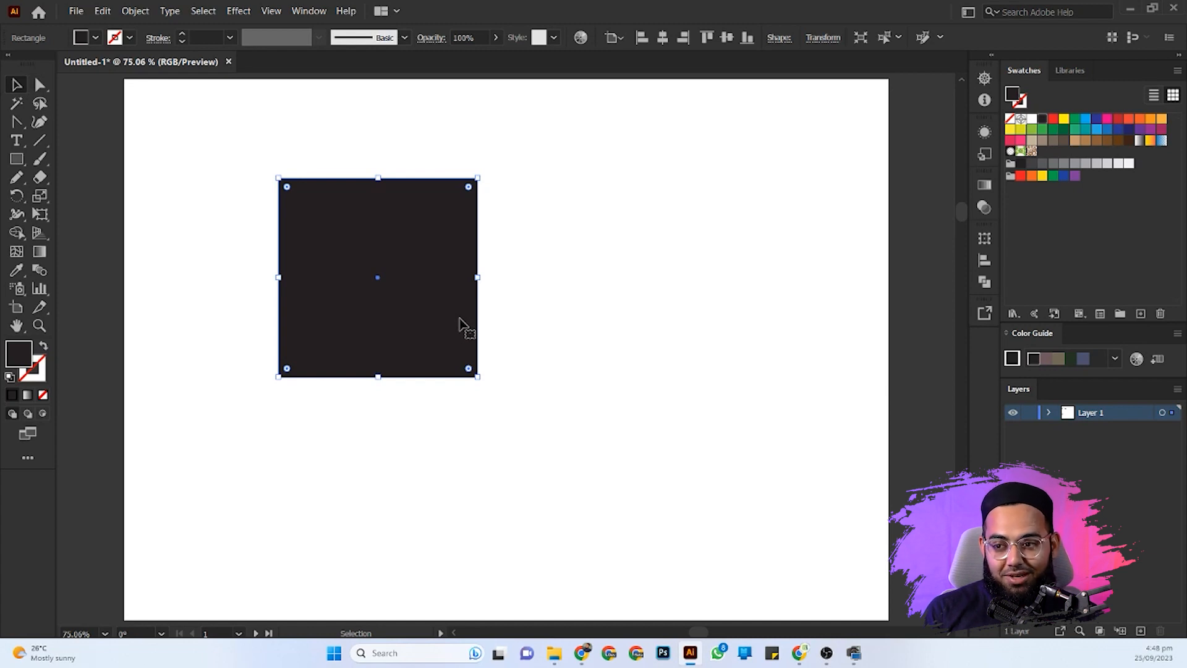
drag(420, 226, 411, 275)
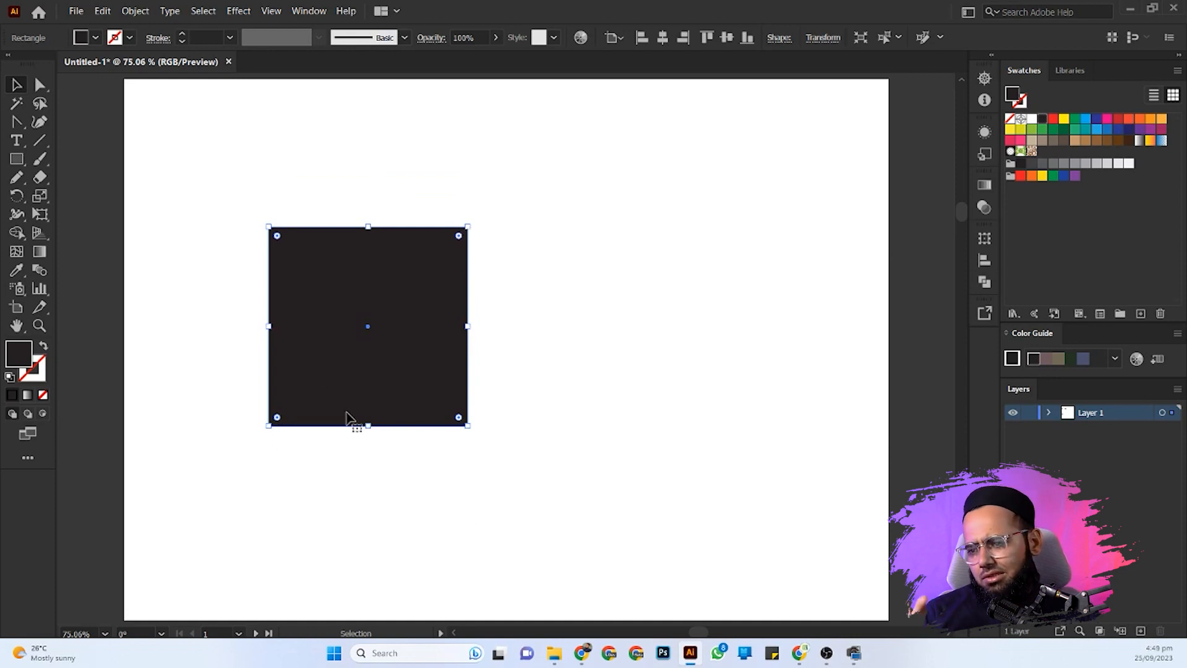
drag(313, 324, 328, 268)
drag(480, 372, 528, 414)
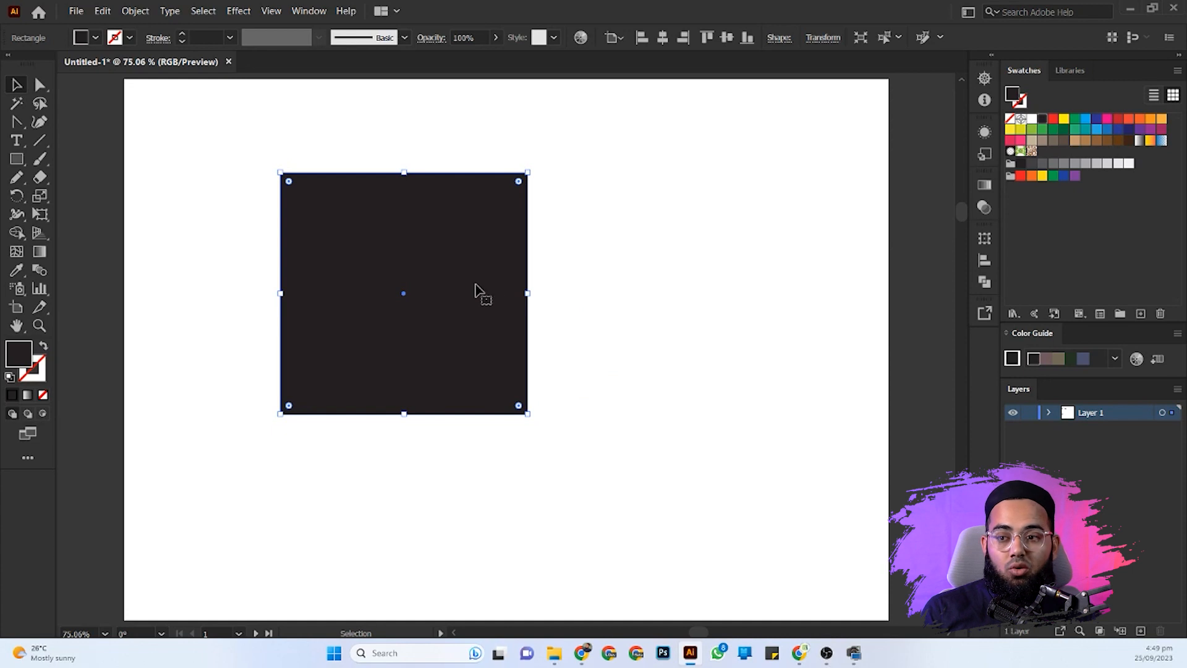
drag(464, 319, 436, 303)
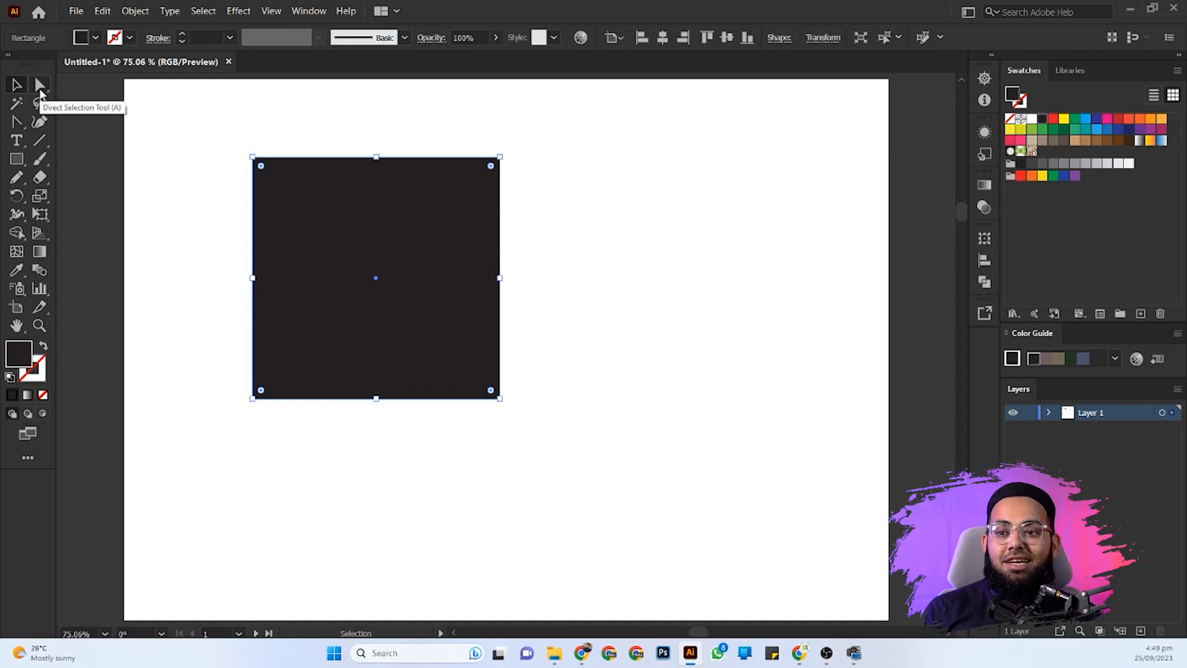
- Reshape the square into a crossed bow-tie form by moving its lower-right, upper-left and upper-right anchor points individually with Direct Selection
click(39, 86)
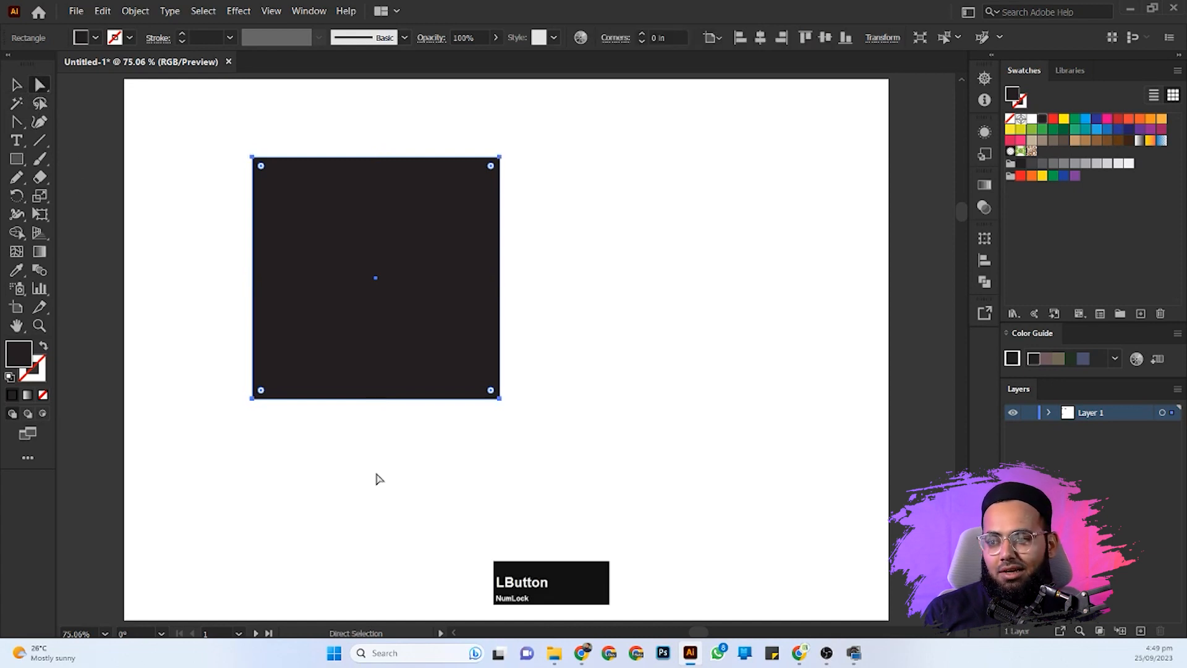
click(500, 399)
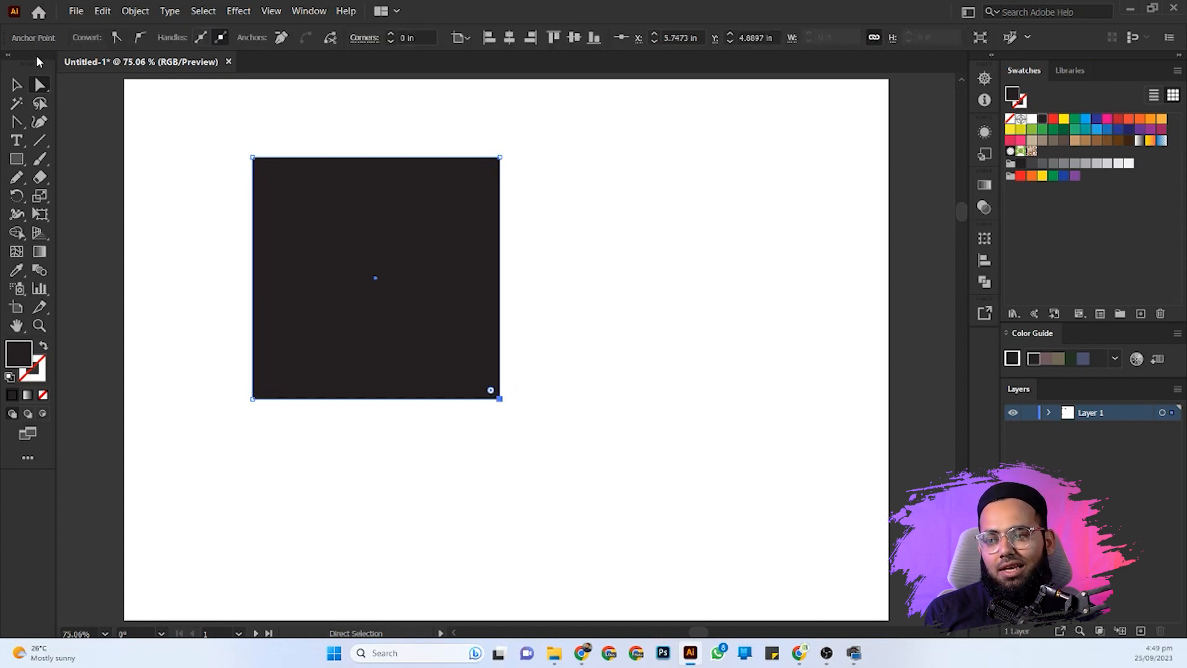
click(500, 400)
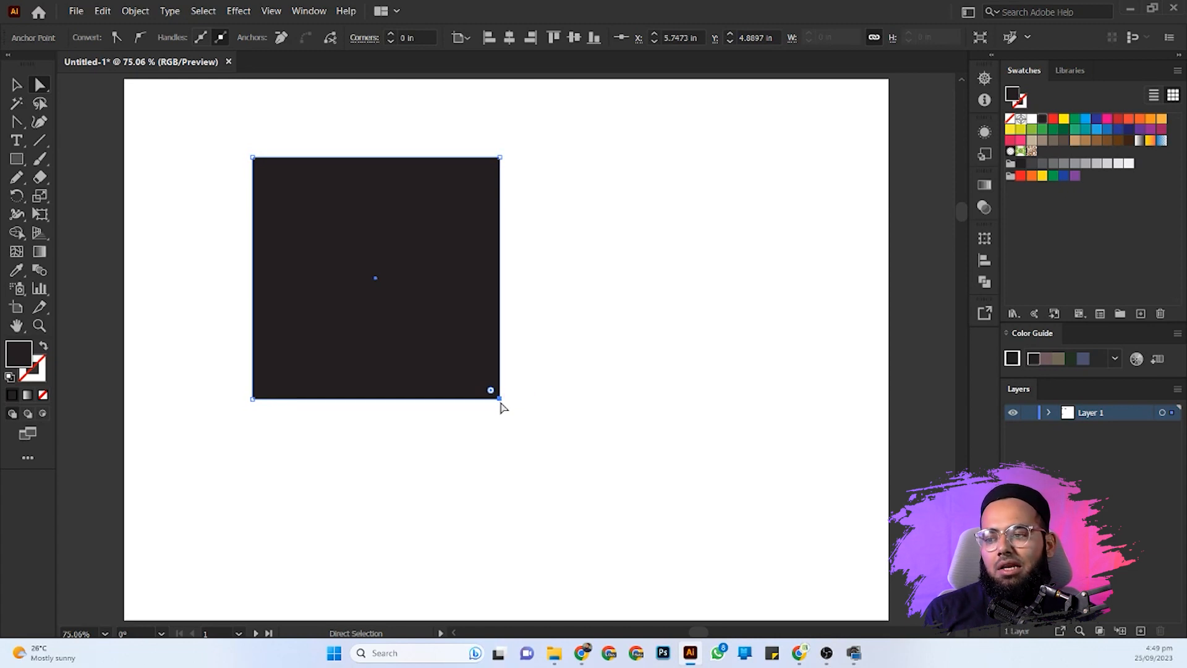
click(501, 402)
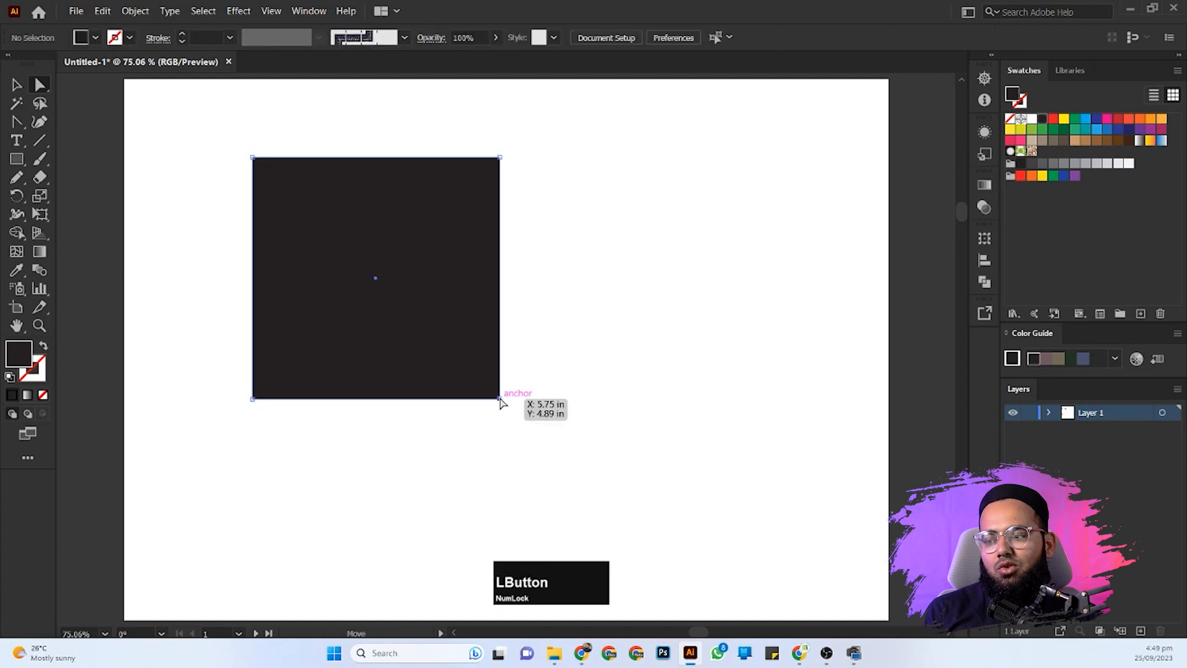
drag(501, 402, 290, 198)
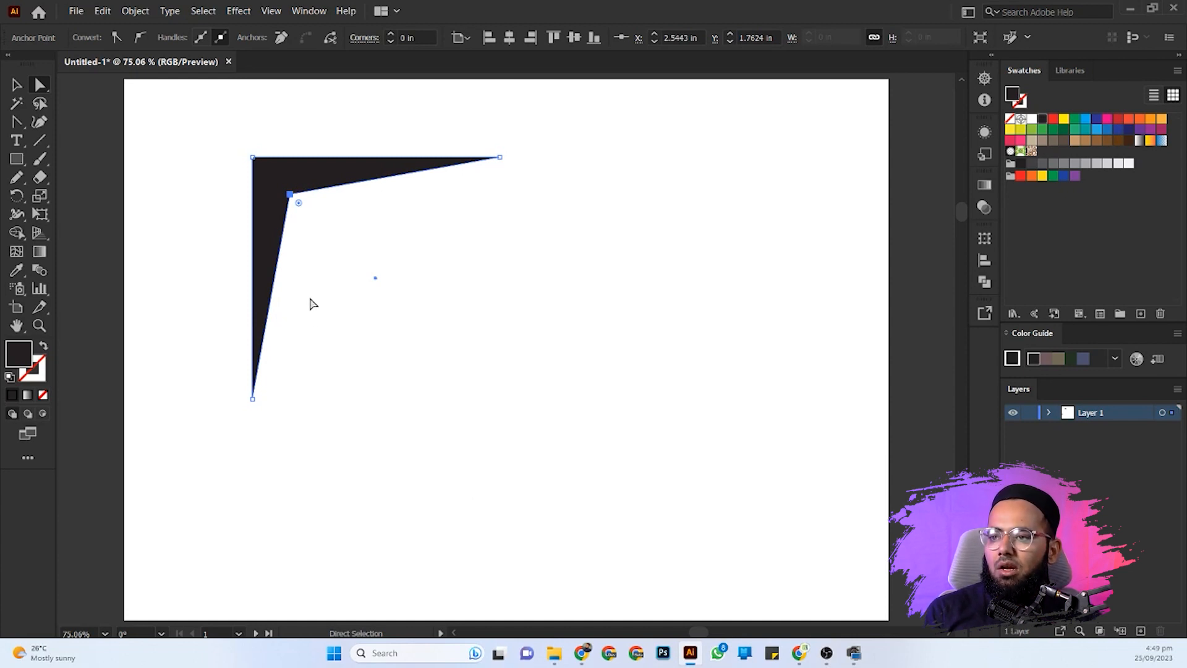
drag(291, 199, 644, 472)
drag(253, 158, 119, 162)
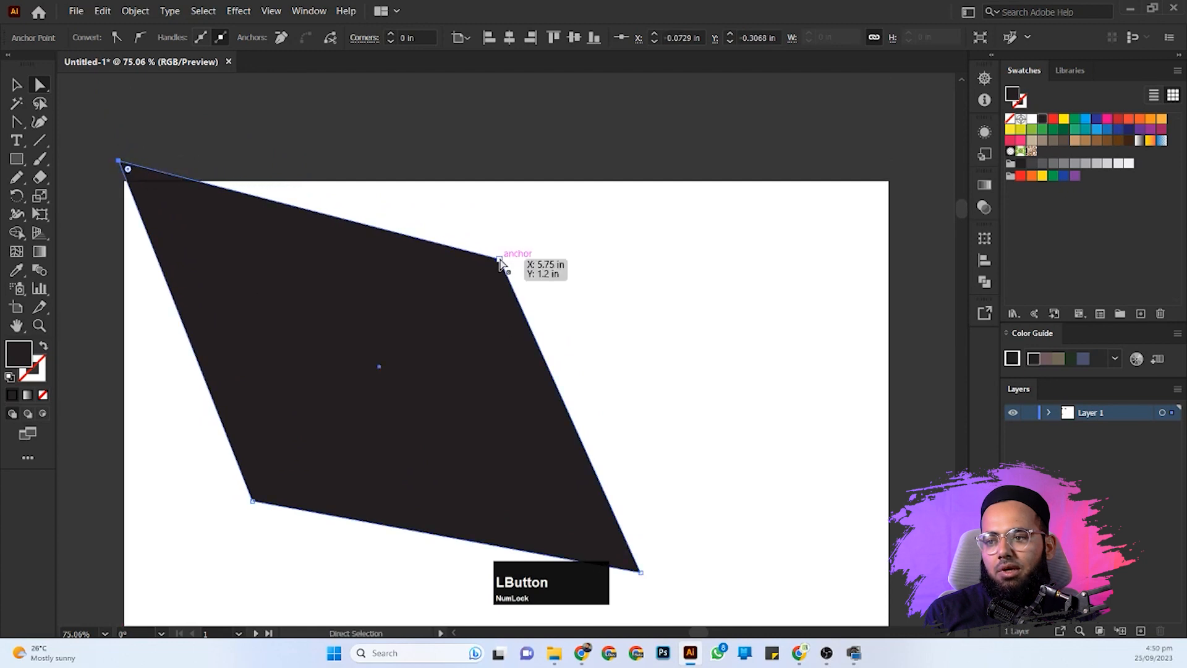
drag(501, 262, 85, 382)
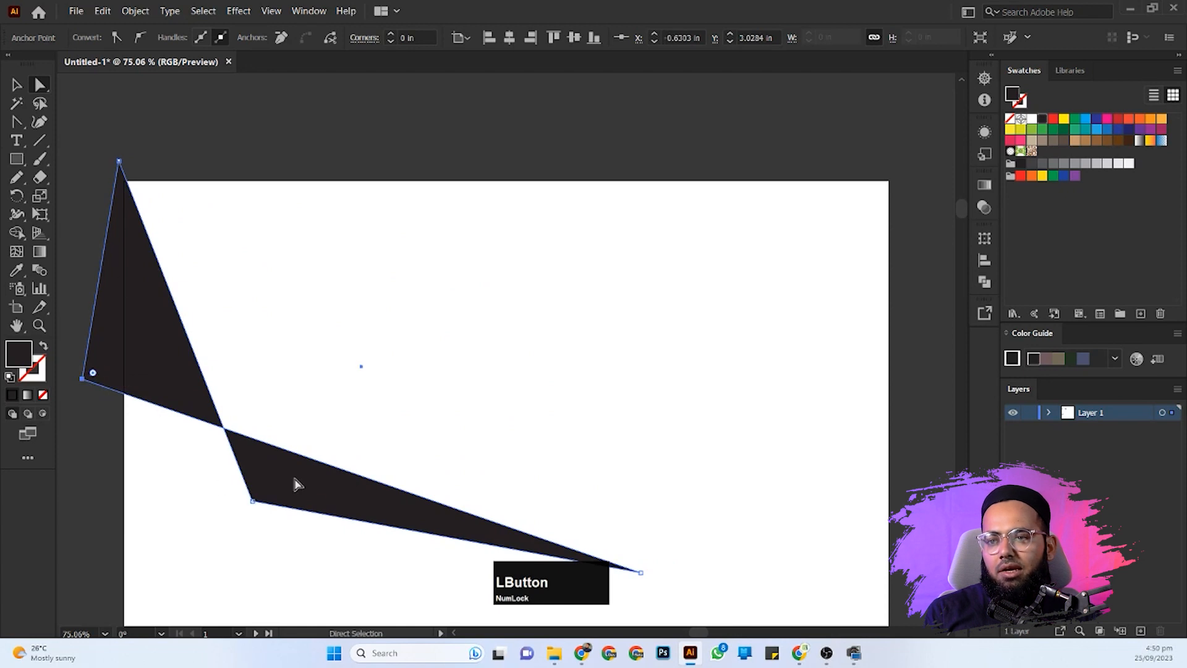
- Scale the whole bow-tie shape down, place it in the artboard's upper-right area and deselect it
click(16, 85)
drag(198, 382, 301, 341)
drag(205, 349, 590, 294)
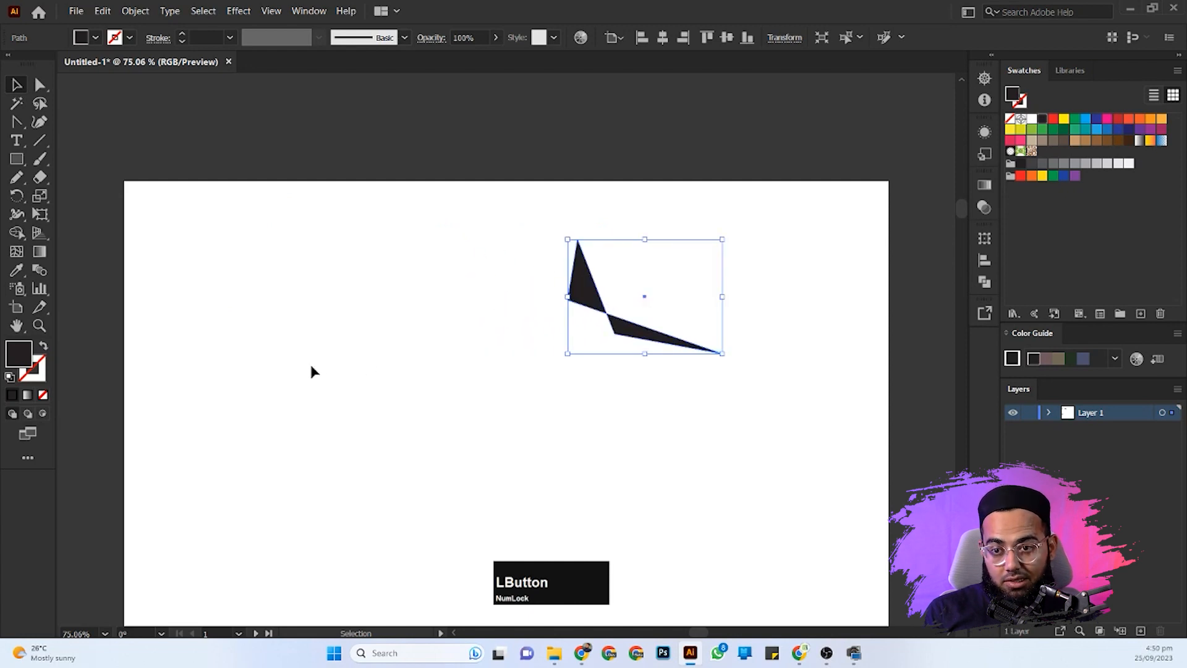
click(106, 217)
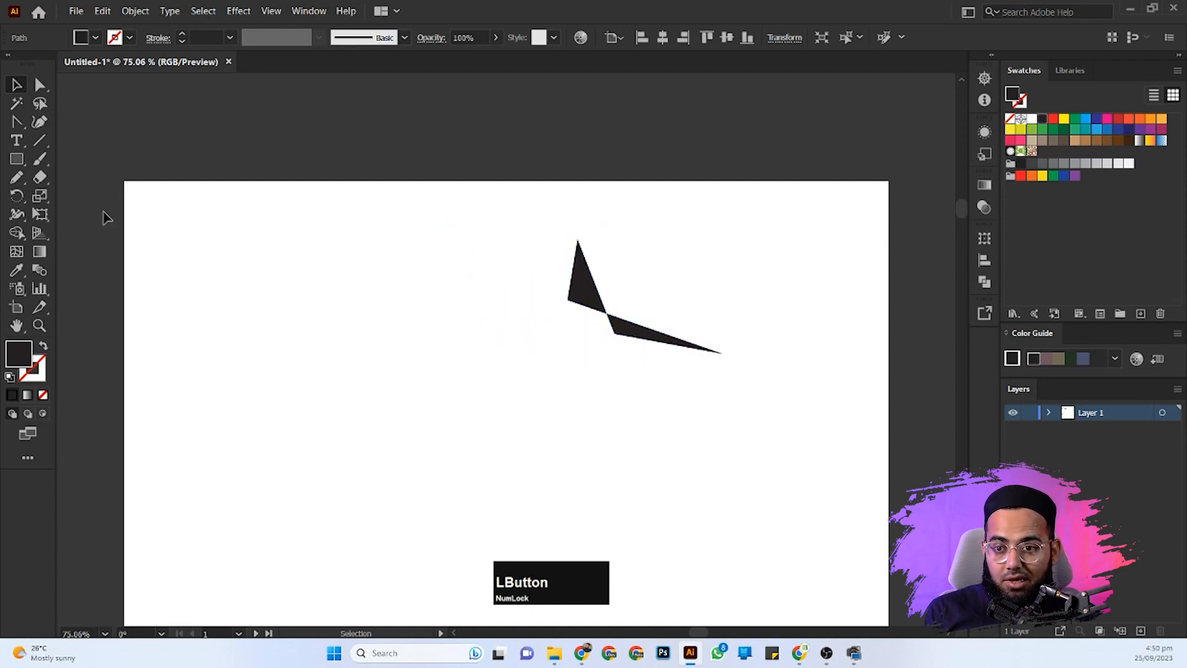
- Draw a black circle on the left half of the artboard with the Ellipse tool and move it up slightly
right_click(17, 159)
click(79, 191)
drag(237, 321, 395, 478)
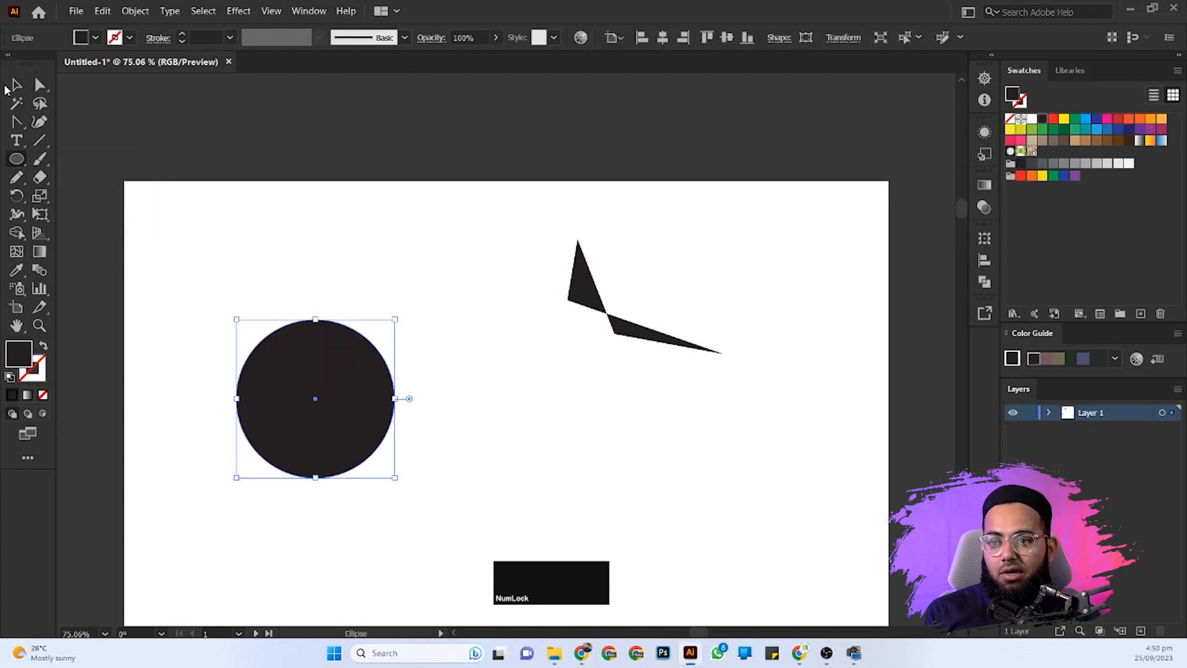
click(16, 85)
drag(315, 409, 315, 357)
scroll(324, 357, up, 2)
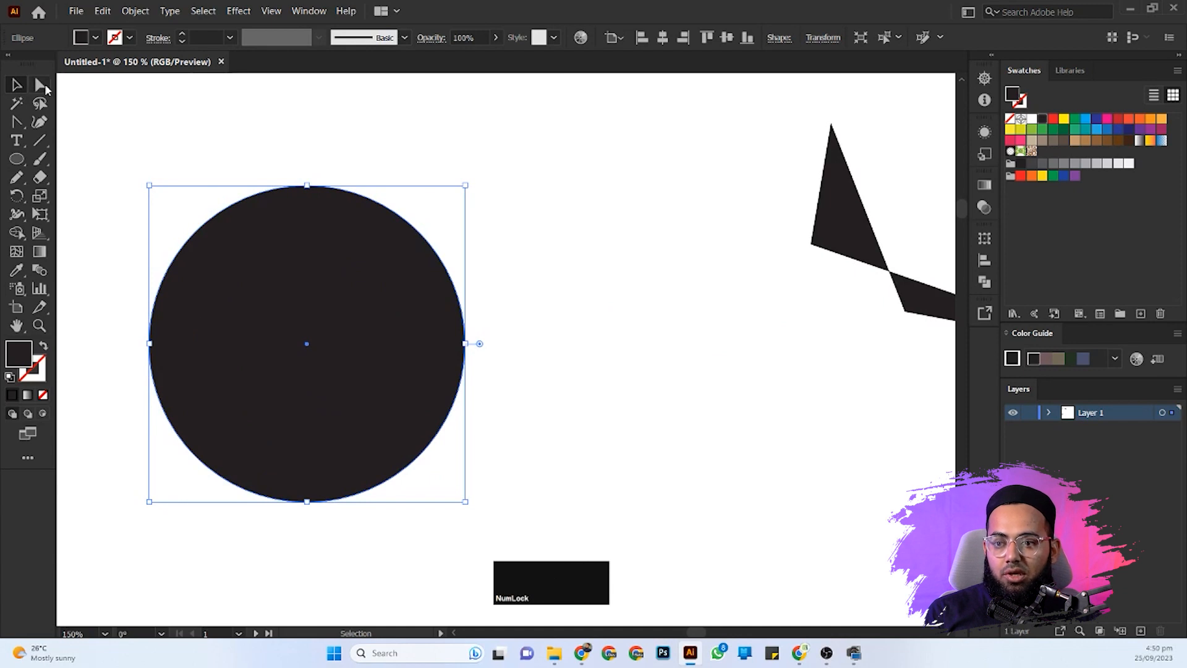
- Move only the circle's left anchor point across the shape to beyond its upper-right side, twisting the form
click(40, 85)
click(148, 343)
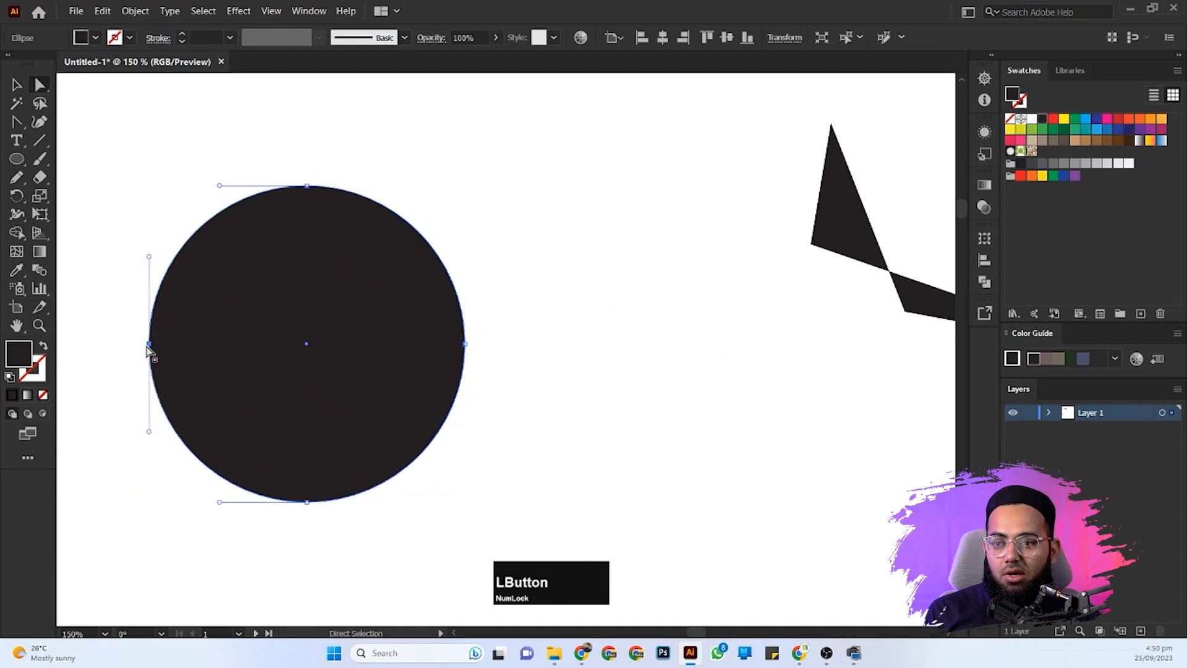
drag(149, 345, 548, 124)
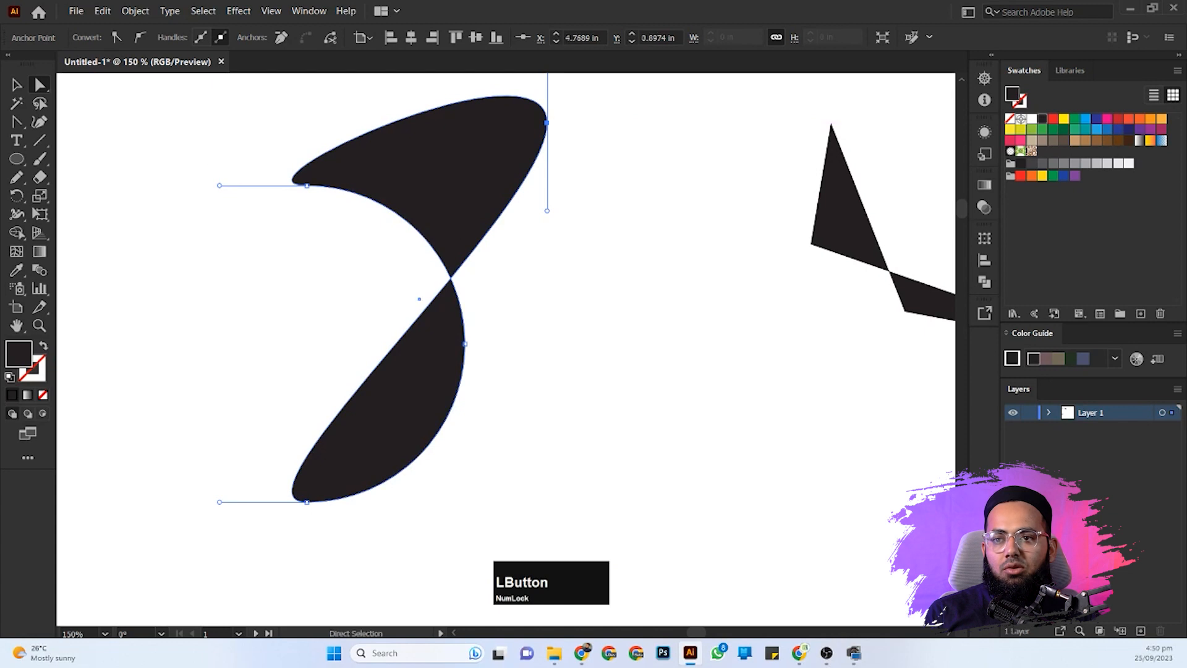
- Move the whole twisted shape to the right until it overlaps the bow-tie shape
click(17, 85)
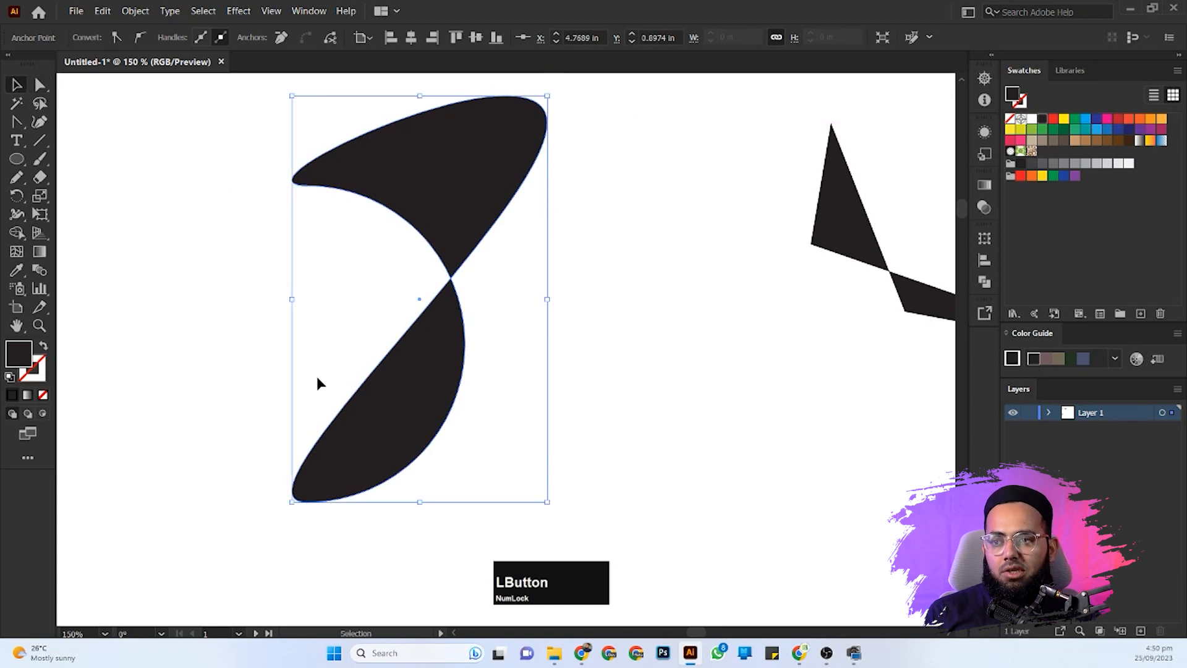
click(316, 376)
drag(430, 189, 539, 213)
click(277, 283)
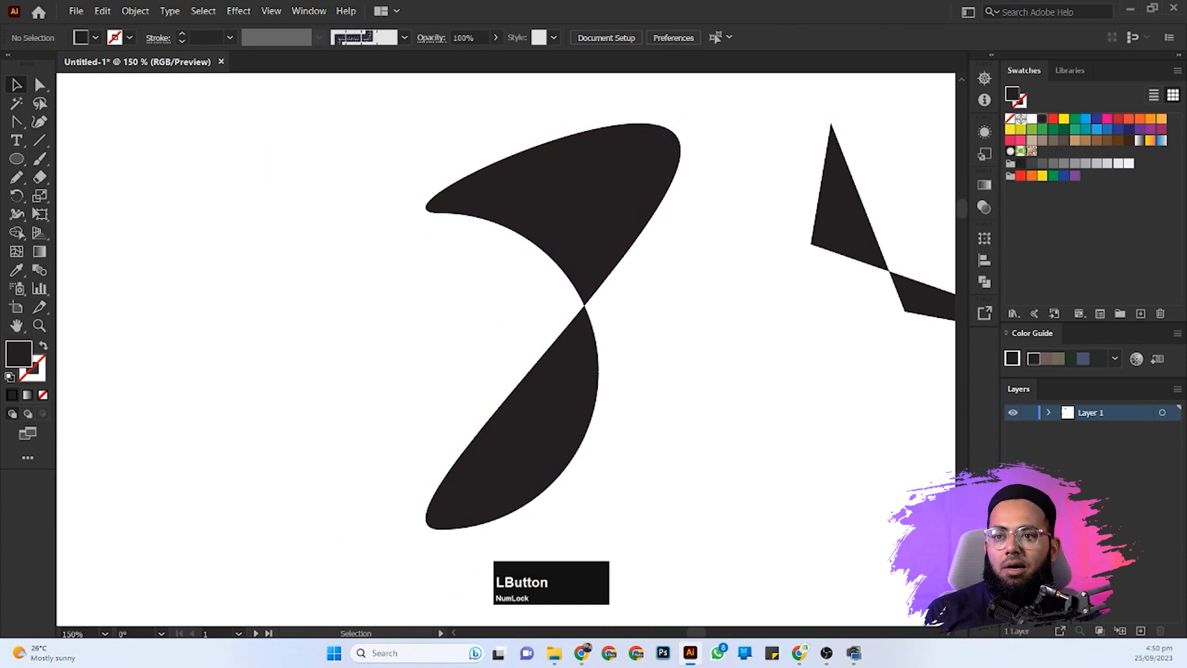
drag(441, 172, 749, 172)
- Draw a horizontal line in the empty area left of the shapes and set its stroke to 4 pt
click(39, 140)
drag(538, 247, 251, 246)
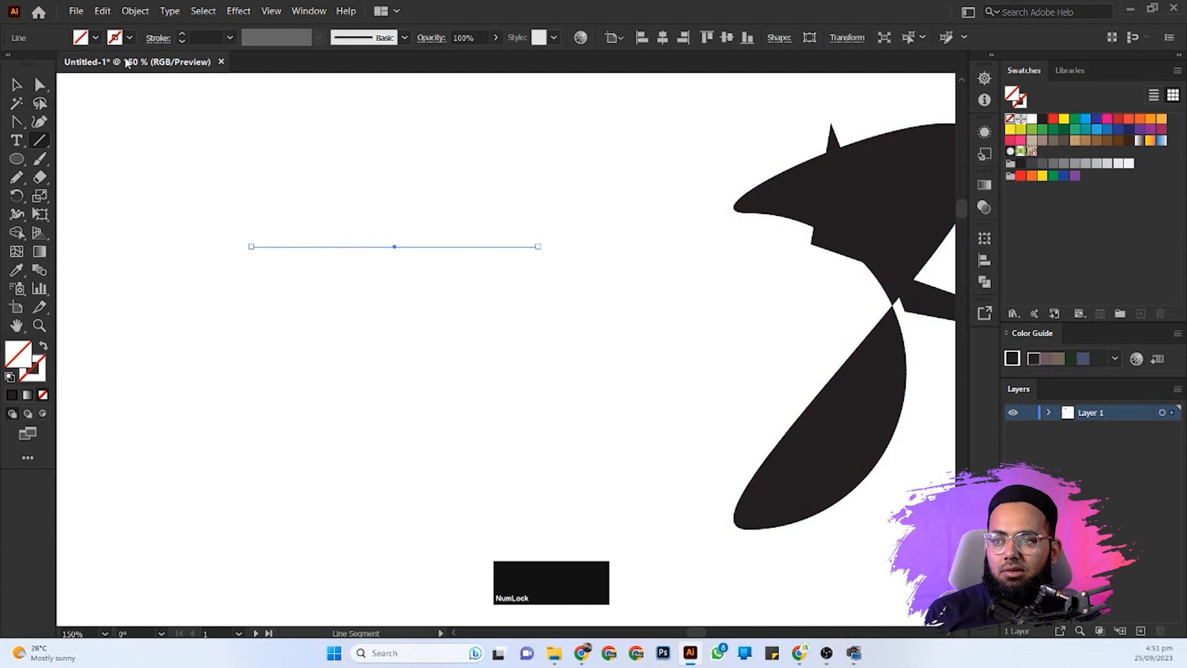
click(181, 33)
click(180, 33)
click(181, 34)
click(181, 34)
click(180, 34)
click(181, 34)
click(181, 34)
- Shift the line down slightly and tilt it by lowering its left endpoint with Direct Selection
click(46, 87)
drag(386, 254, 393, 271)
drag(252, 272, 288, 327)
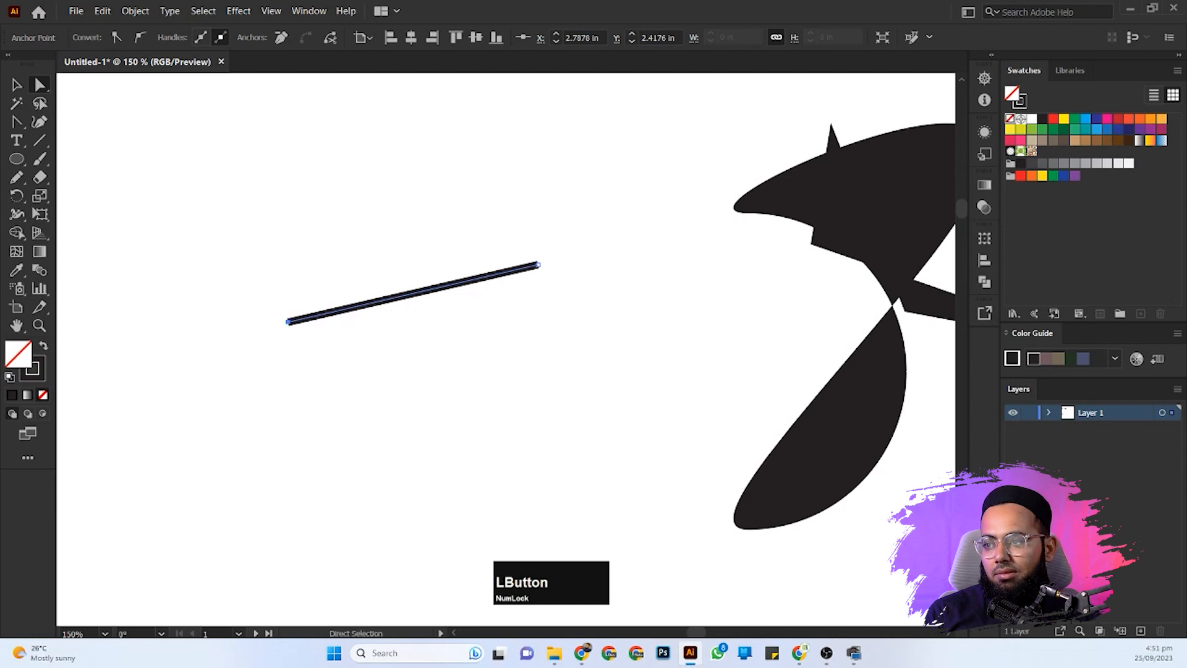
- Delete the tilted line from the artboard
click(16, 85)
key(Delete)
drag(316, 230, 555, 349)
- Draw a large circle left of the overlapping shapes and swap its fill and stroke to make it solid black
click(16, 158)
mouse_move(145, 154)
mouse_down()
mouse_move(456, 446)
mouse_move(490, 499)
mouse_up()
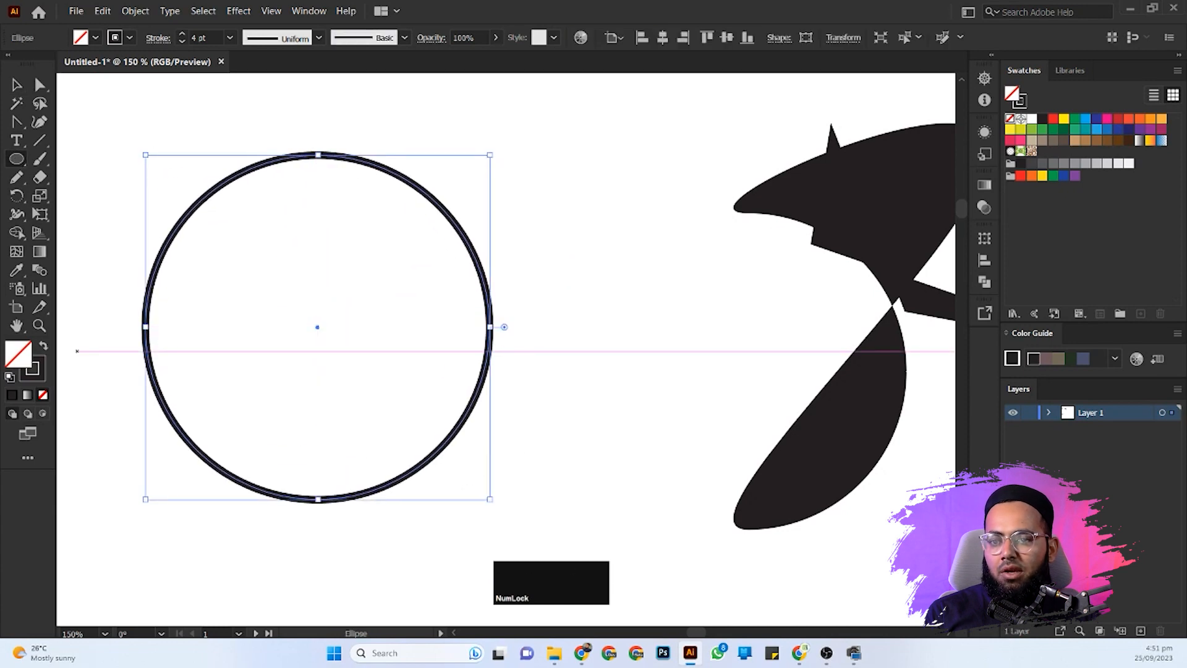
click(42, 346)
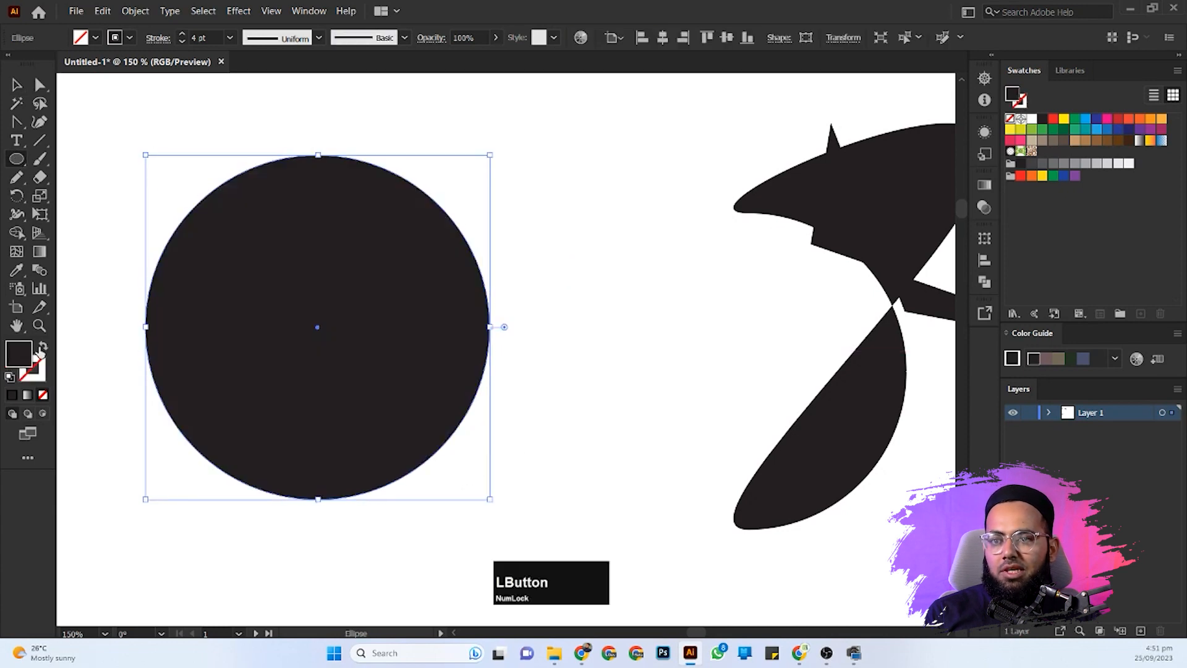
- Convert the black circle's top anchor point to a corner
click(39, 86)
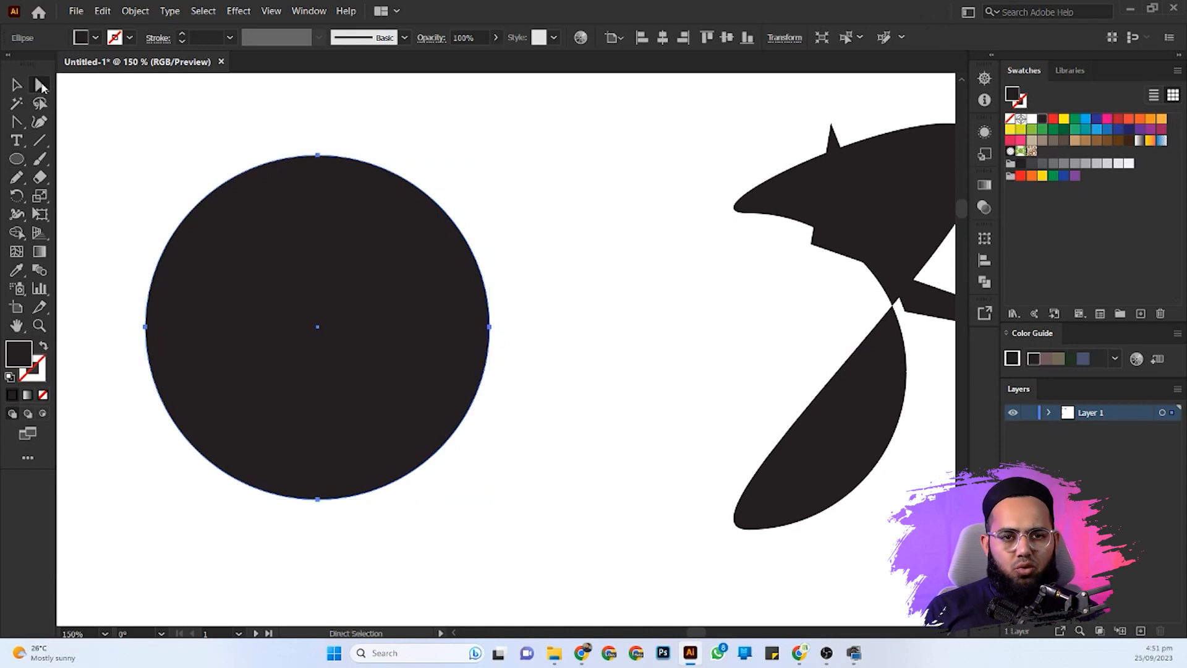
click(204, 280)
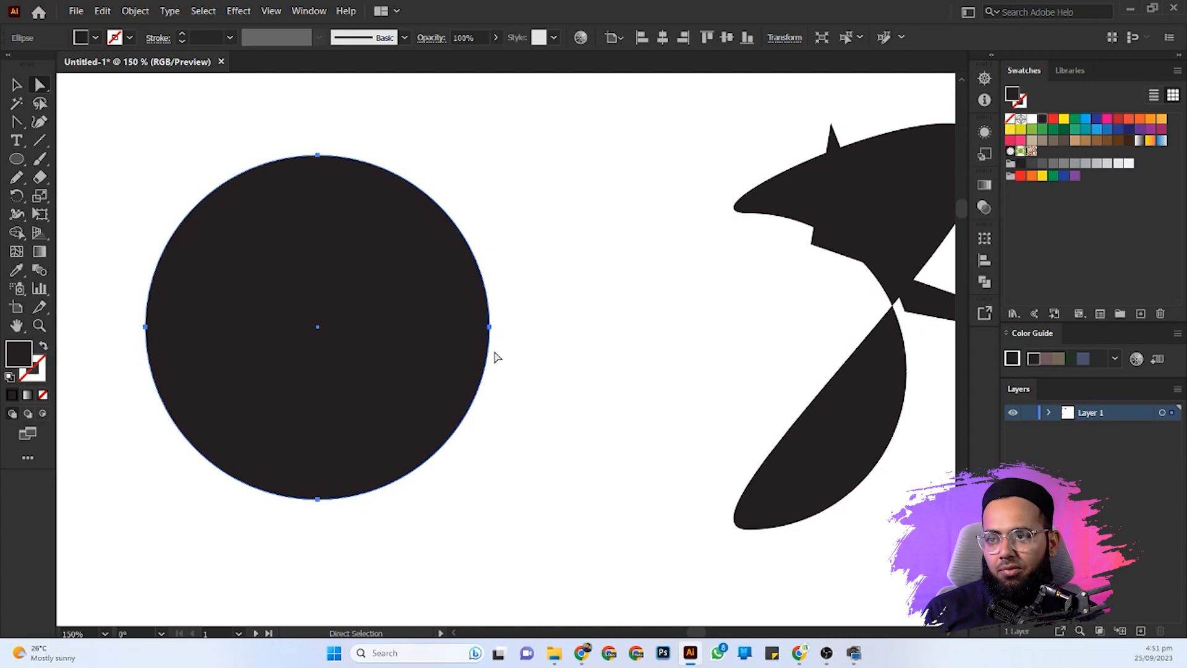
click(317, 155)
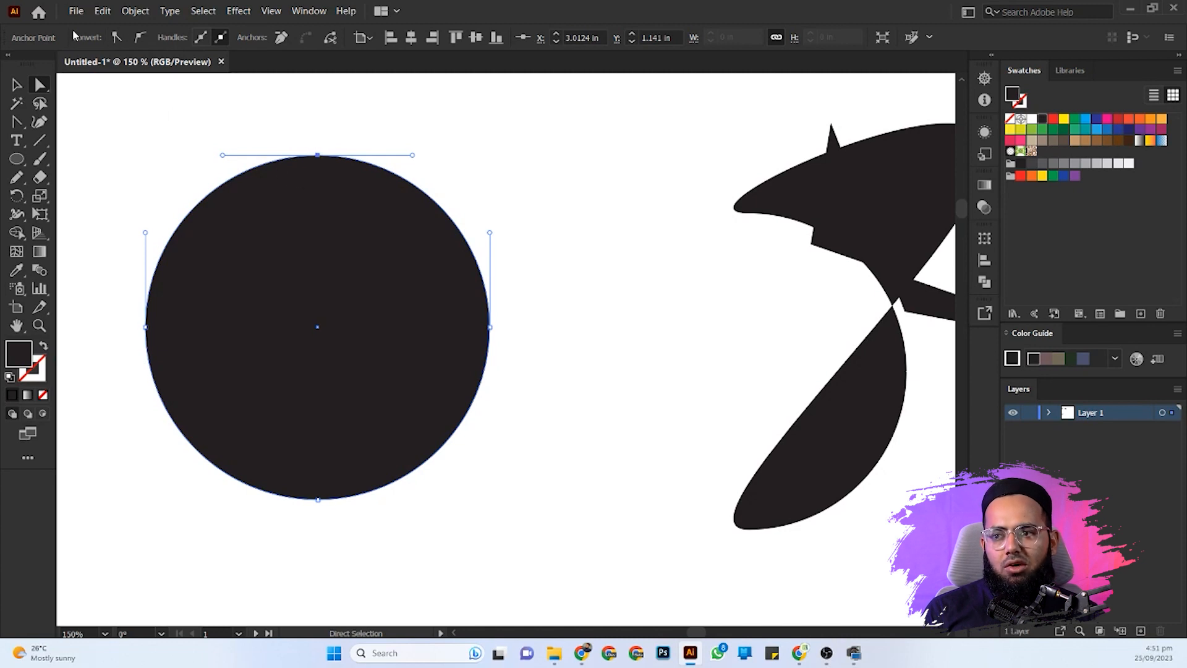
click(116, 37)
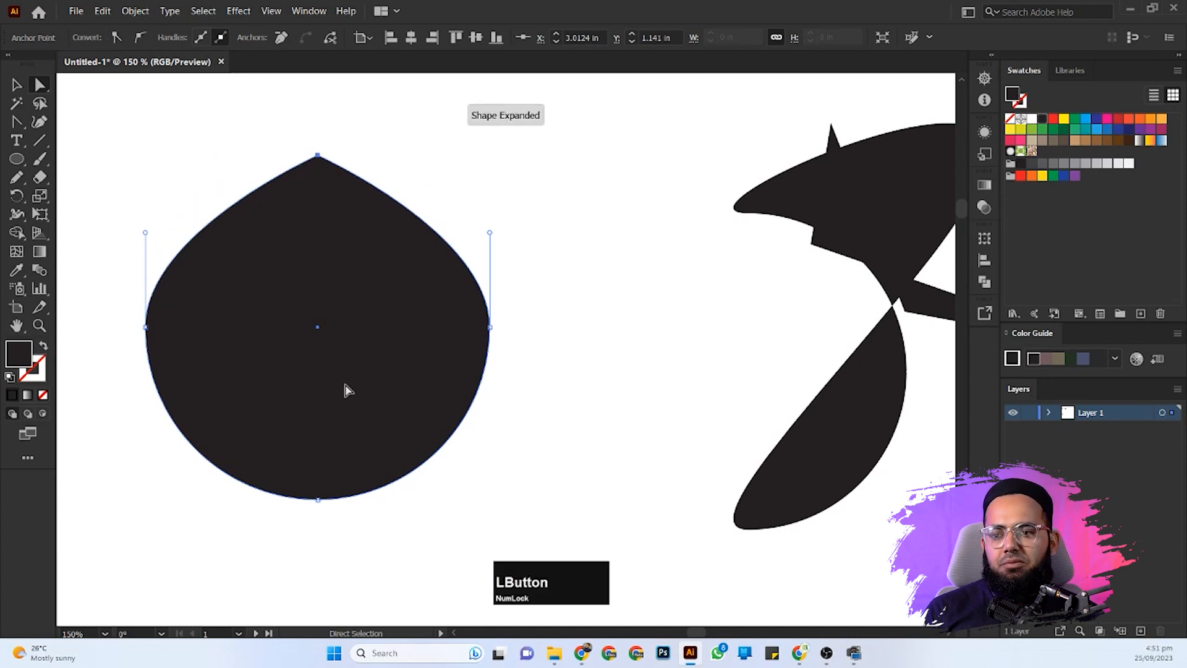
- Convert the shape's left, right and bottom anchor points to corners to form a diamond
click(146, 326)
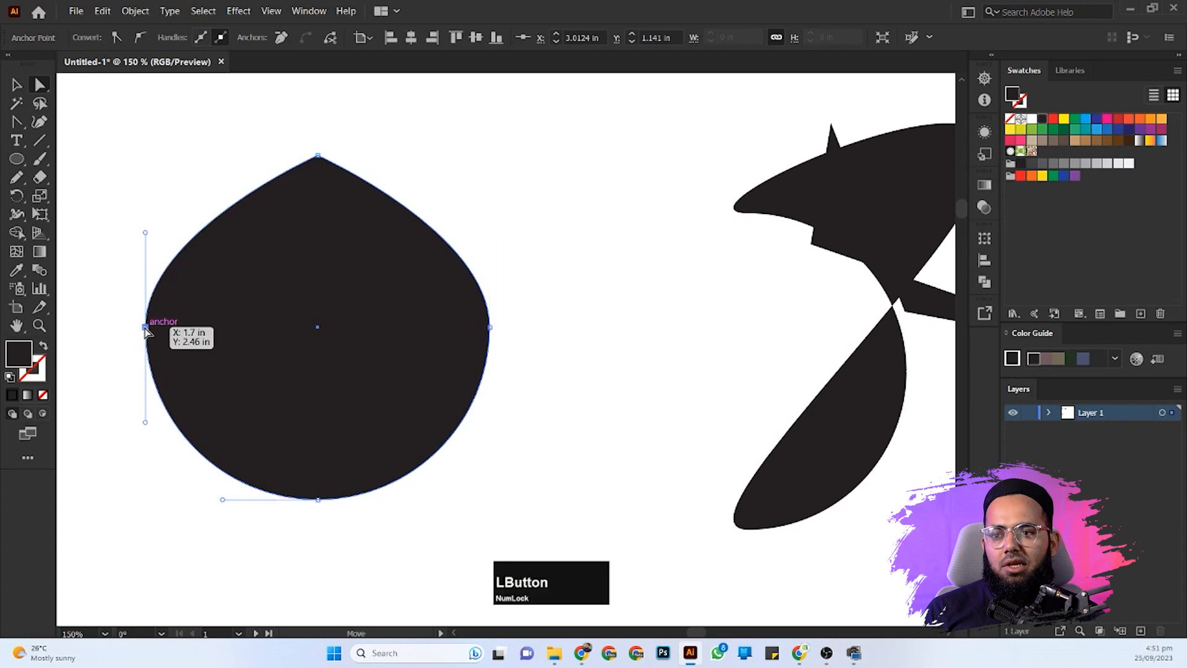
click(116, 37)
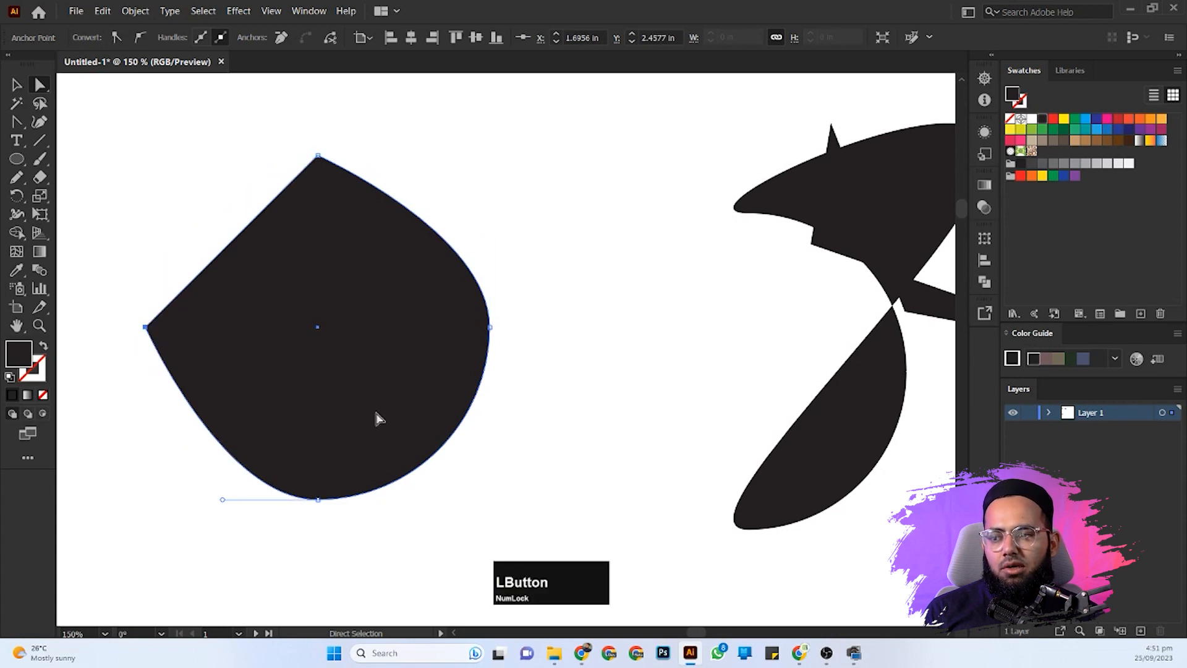
click(489, 327)
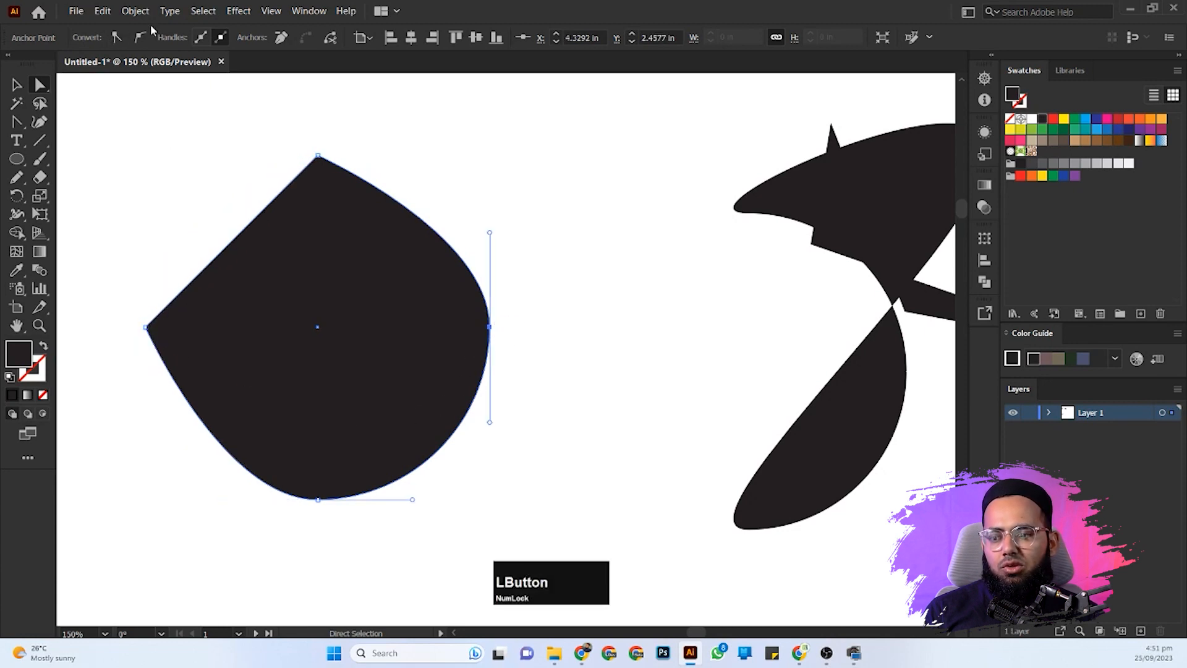
click(117, 37)
click(318, 499)
click(116, 37)
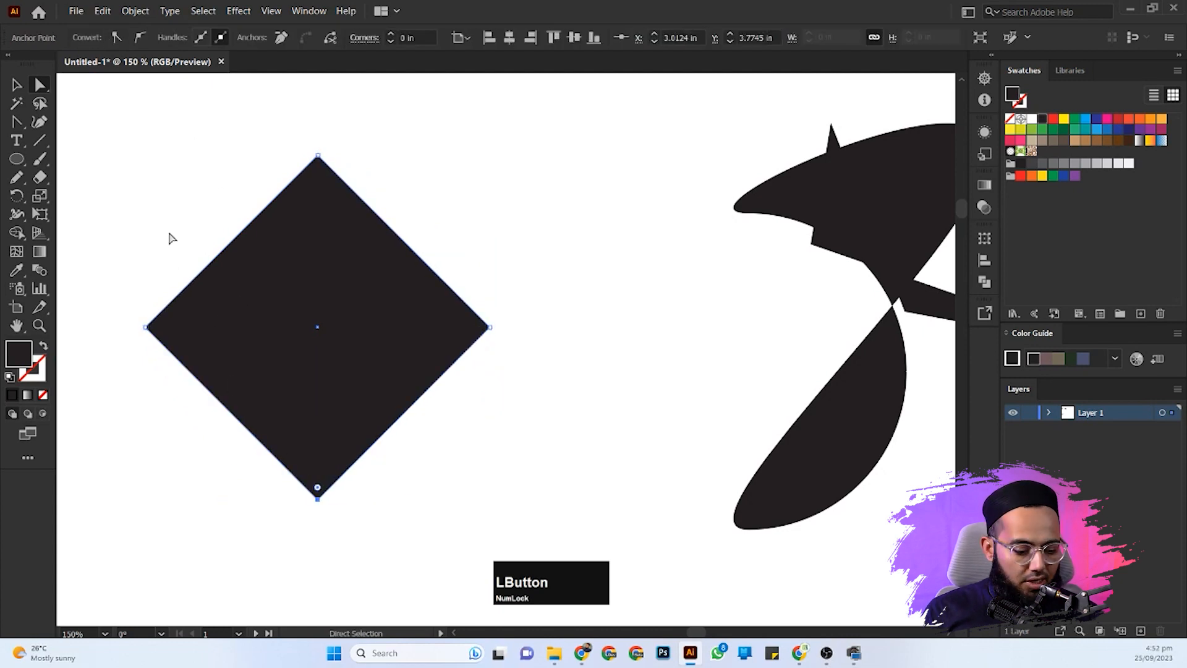
- Undo the corner conversions of the bottom, right and left anchor points
key(ctrl+z)
key(ctrl+z)
key(ctrl+z)
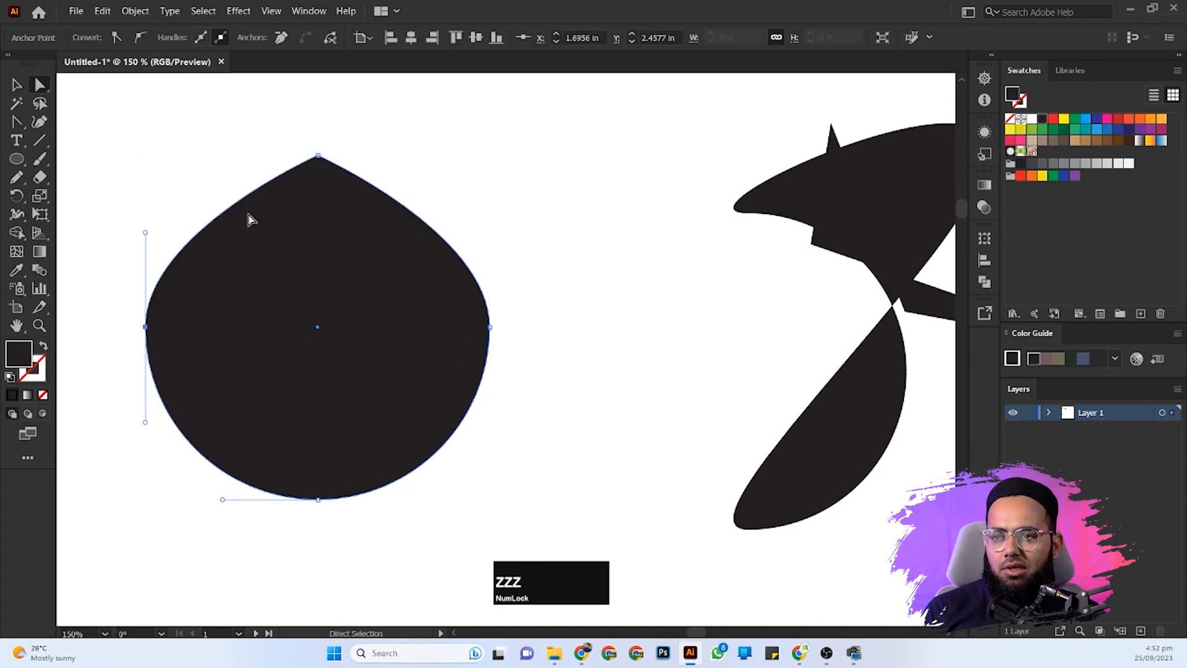
- Raise the shape's pointed top anchor to stretch it into a teardrop
scroll(259, 210, down, 2)
click(280, 186)
drag(281, 189, 283, 136)
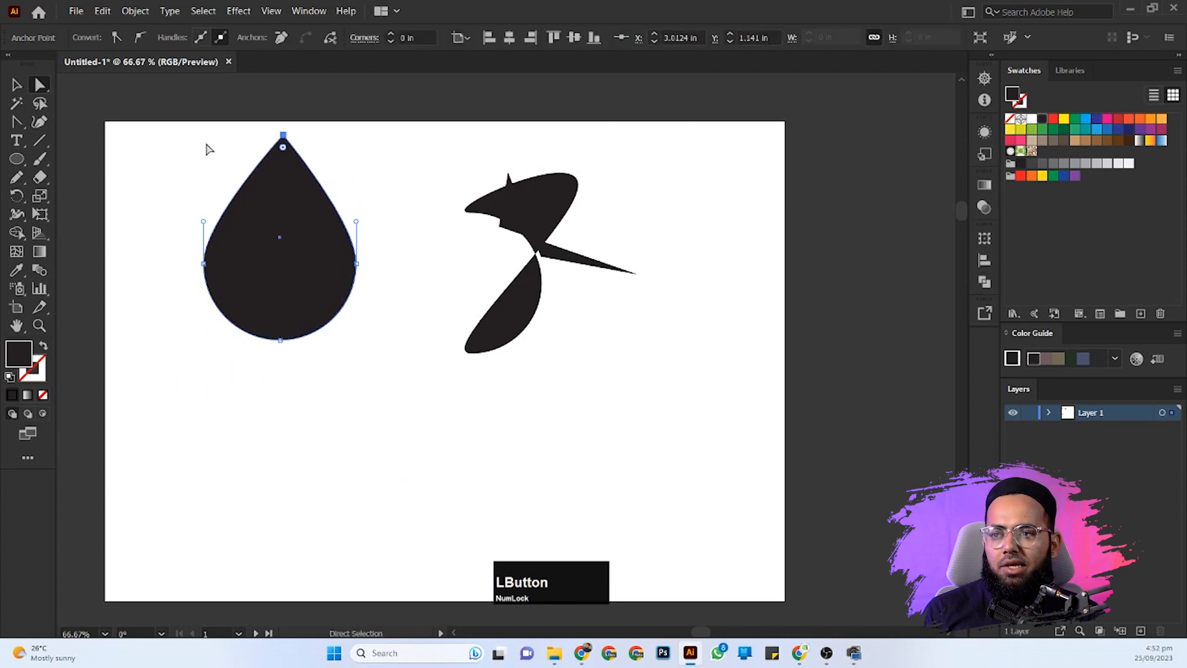
- Move the whole teardrop down slightly and round off its pointed tip with the corner widget
click(15, 86)
drag(254, 187, 248, 233)
click(39, 85)
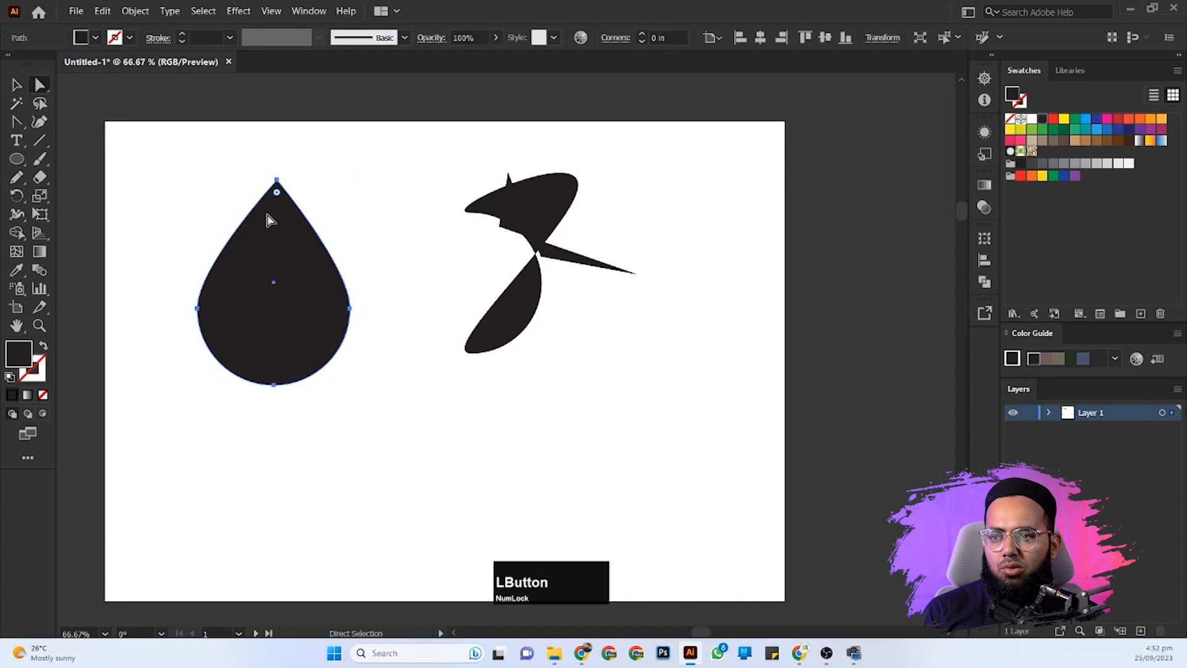
drag(279, 197, 275, 244)
- Rotate the drop 90° clockwise and stretch it horizontally, placing it so it overlaps the neighbouring shapes
click(17, 85)
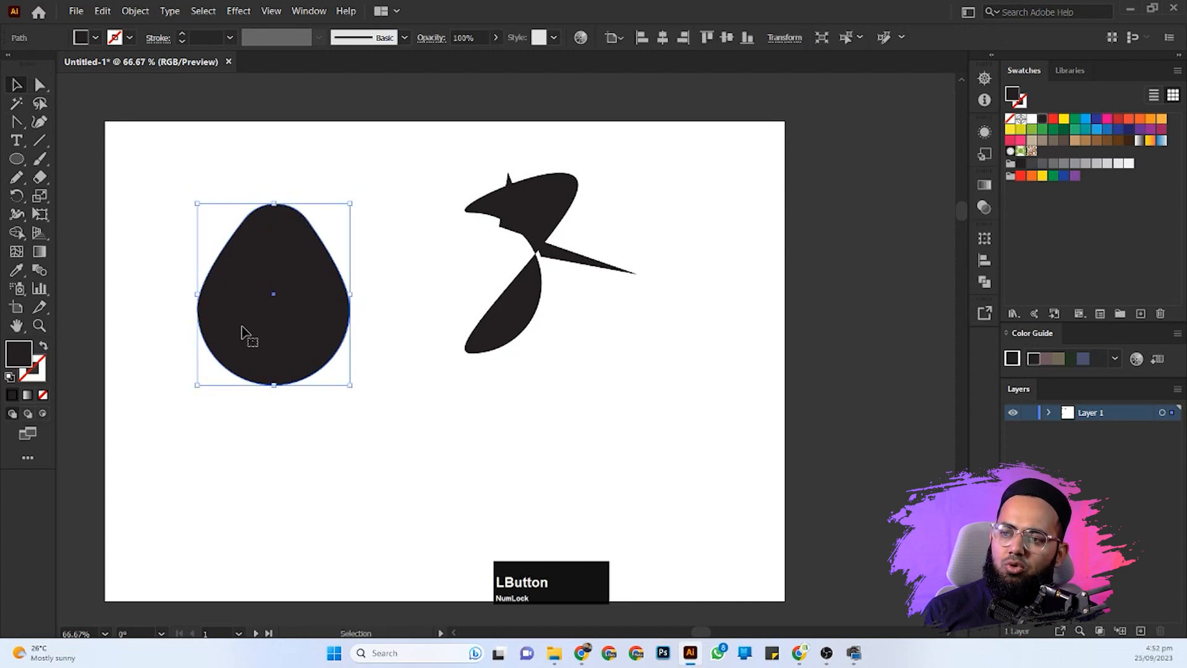
drag(185, 347, 214, 308)
drag(357, 294, 430, 302)
drag(284, 325, 379, 369)
click(304, 396)
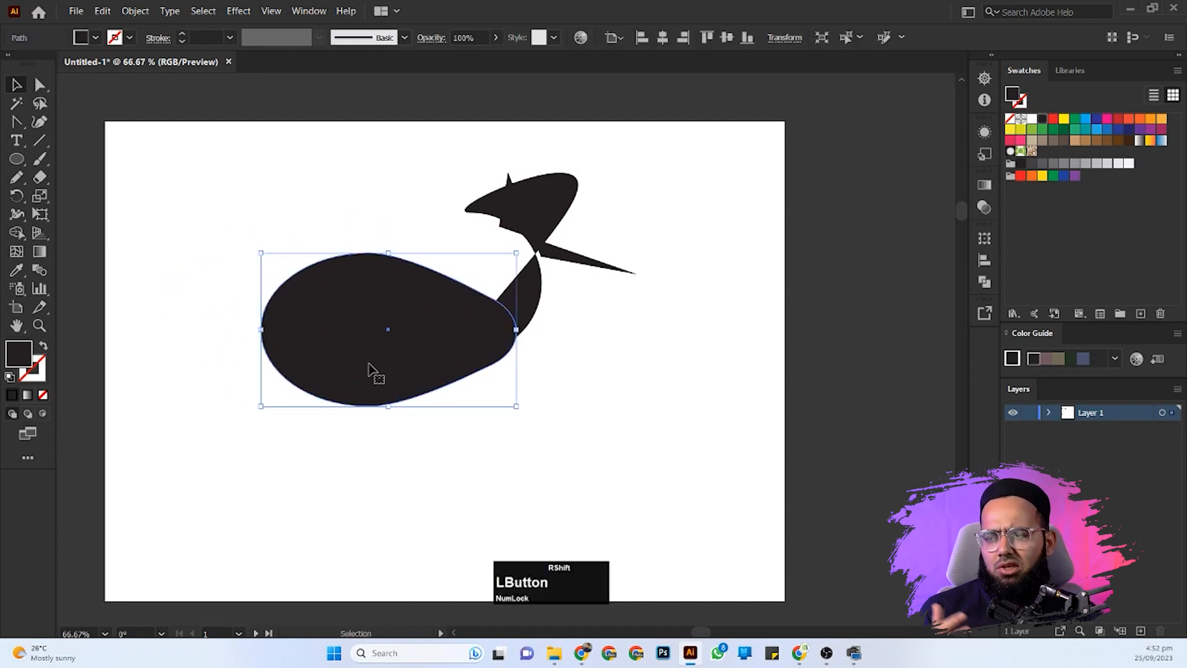
- Move all the shapes together slightly downward, and separate the drop to the left of the others
drag(252, 146, 565, 433)
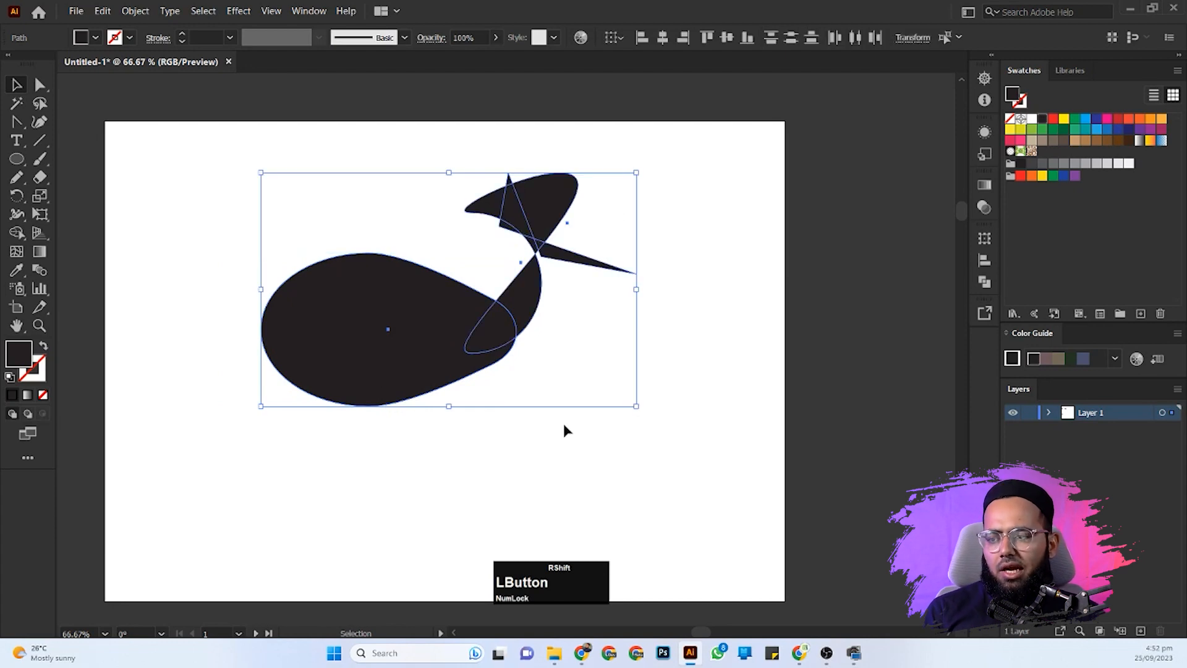
drag(317, 340, 323, 373)
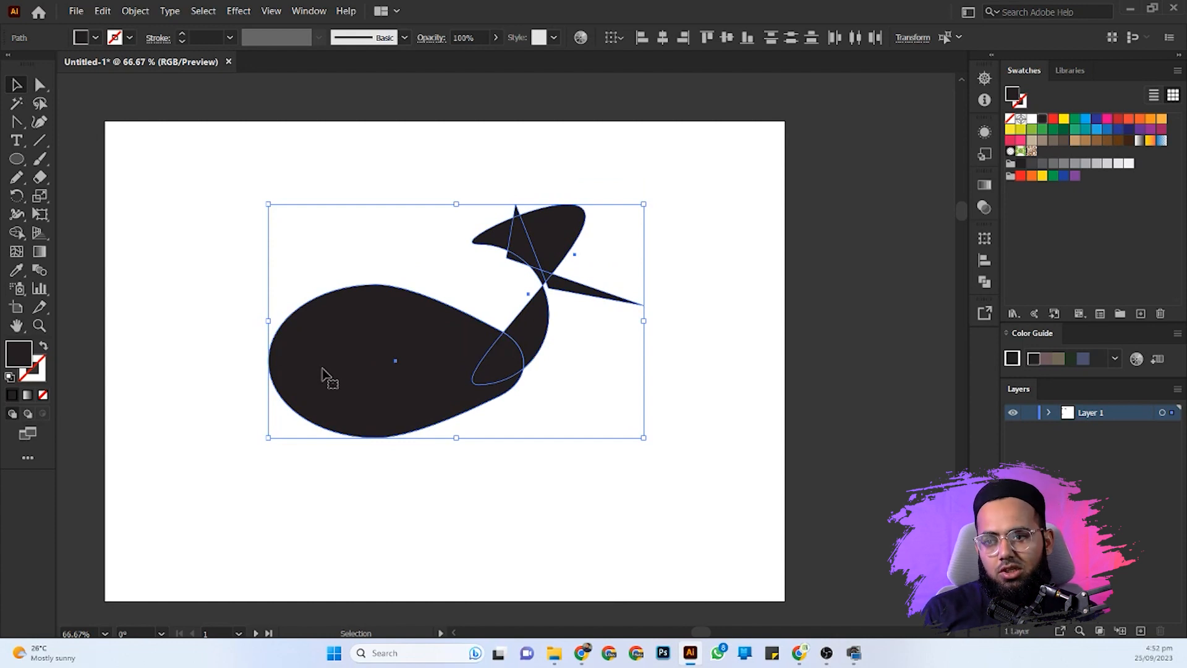
drag(326, 377, 212, 328)
click(270, 297)
- Reshape the drop by raising its upper-right and top anchor points with Direct Selection
click(40, 85)
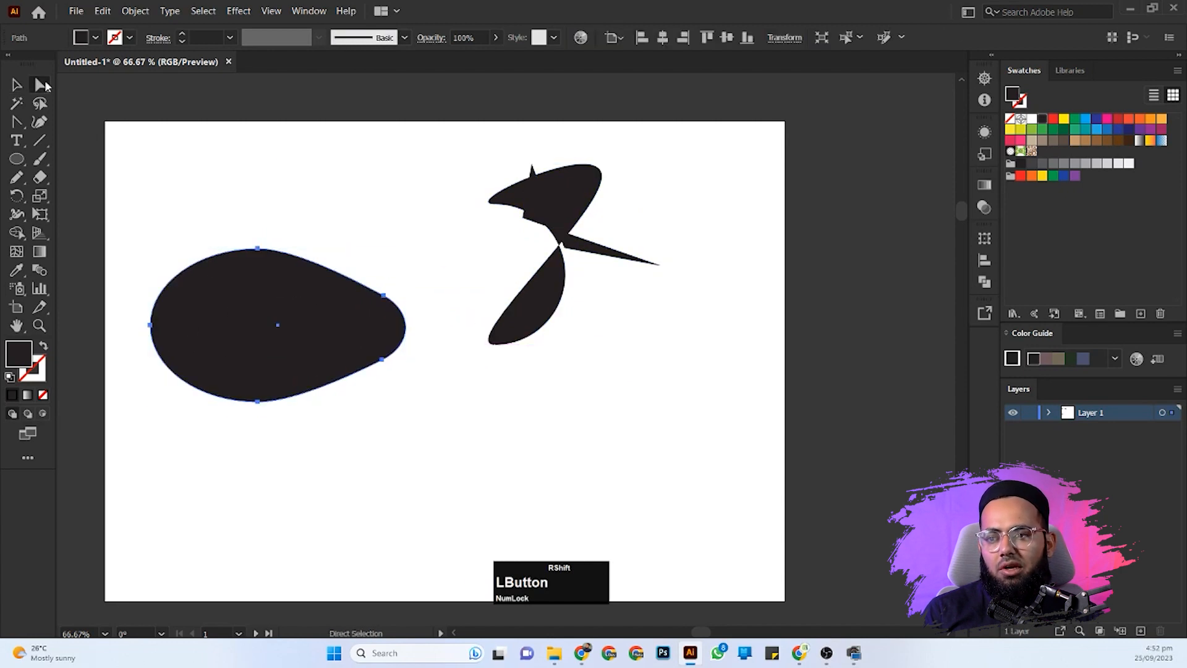
drag(383, 296, 399, 264)
drag(258, 248, 245, 192)
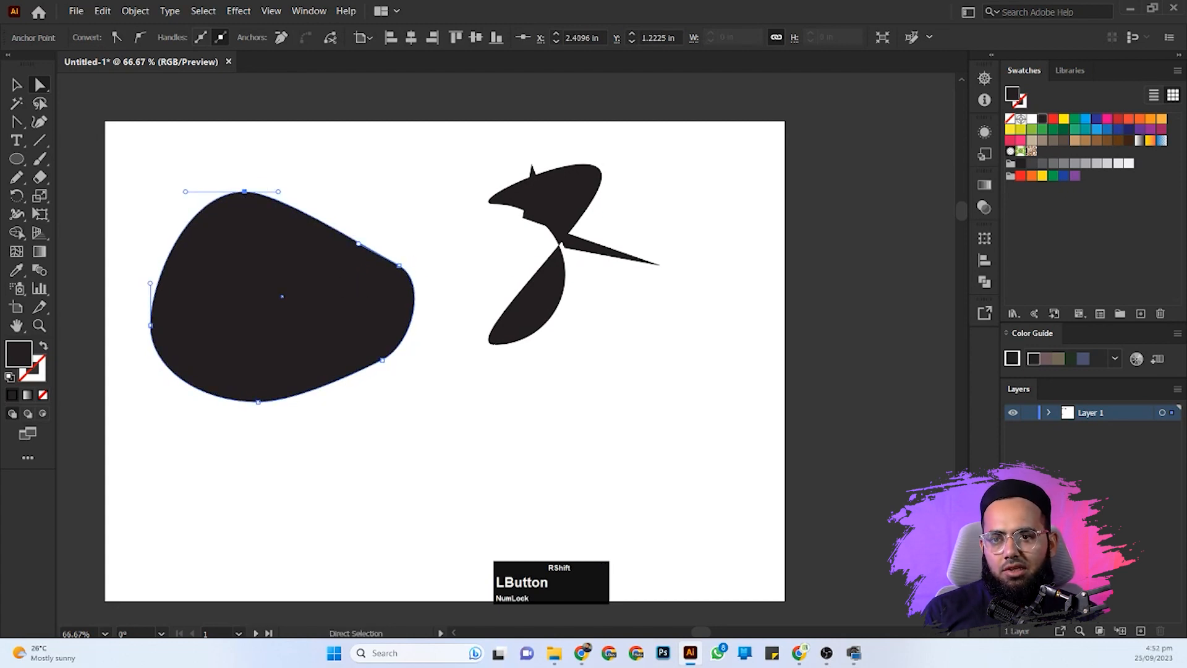
- Select all the shapes and move them together to the right, past the artboard's right edge
click(19, 90)
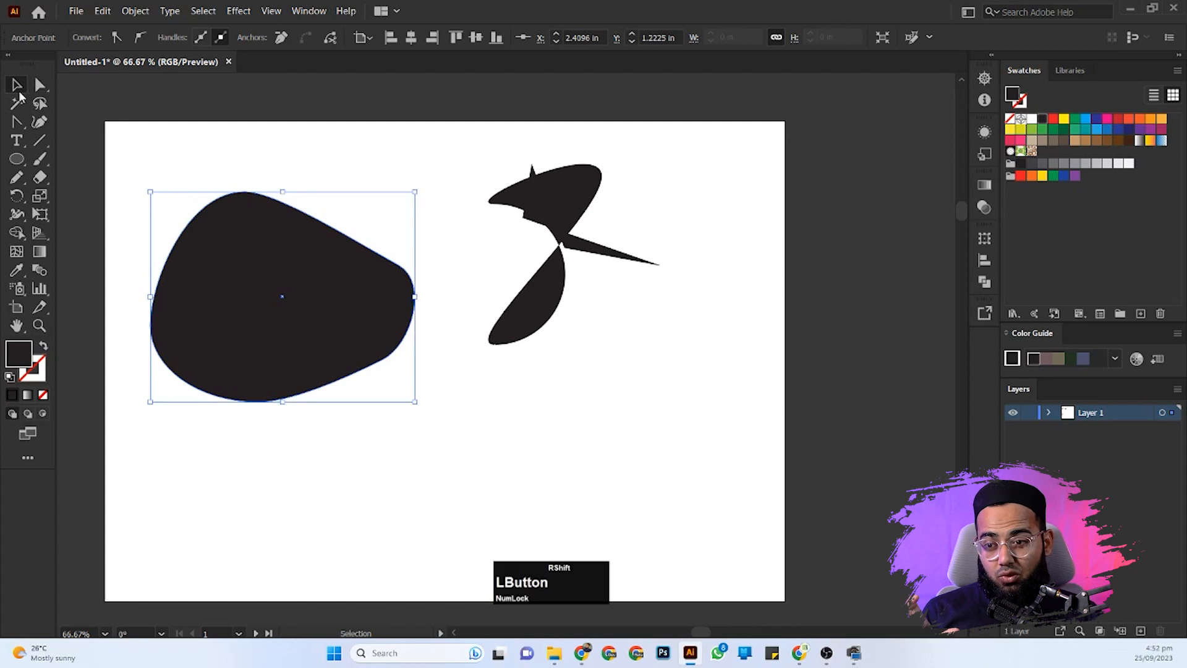
drag(183, 138, 665, 374)
drag(235, 377, 486, 356)
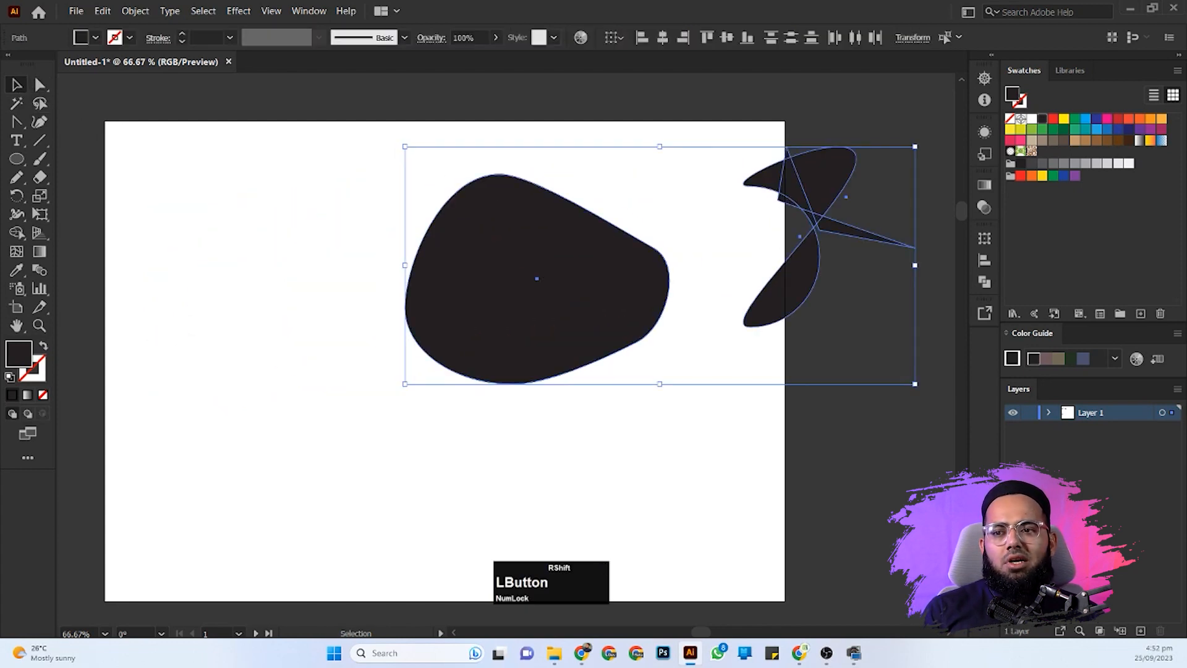
right_click(36, 91)
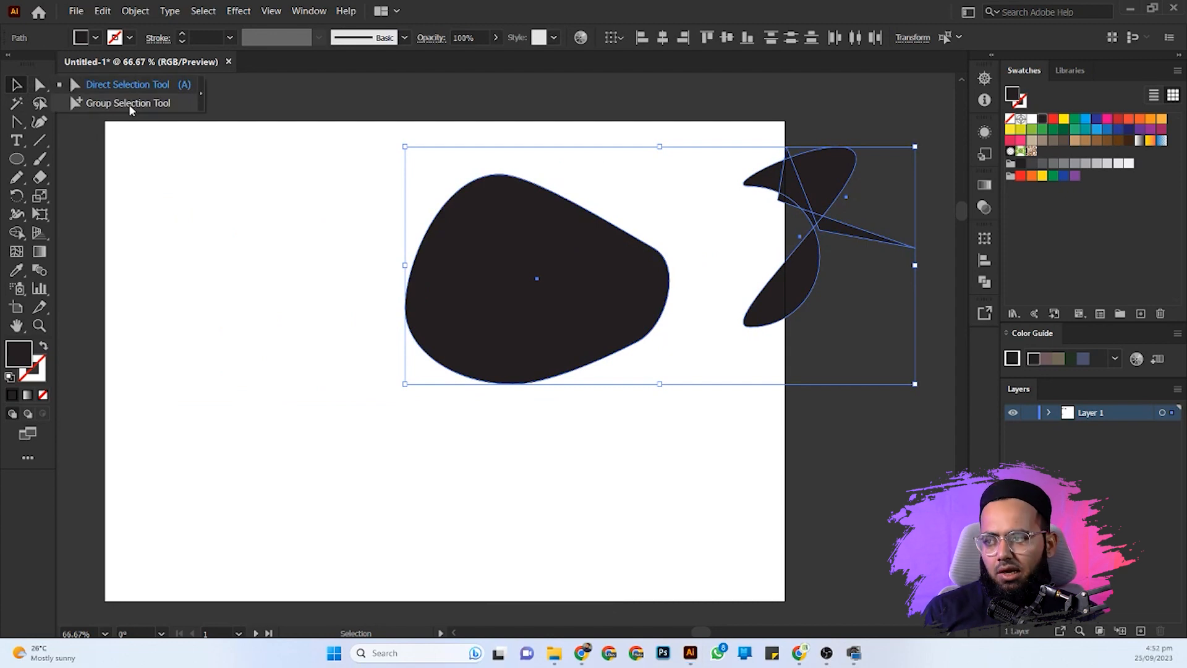
click(276, 253)
drag(294, 164, 937, 369)
click(291, 248)
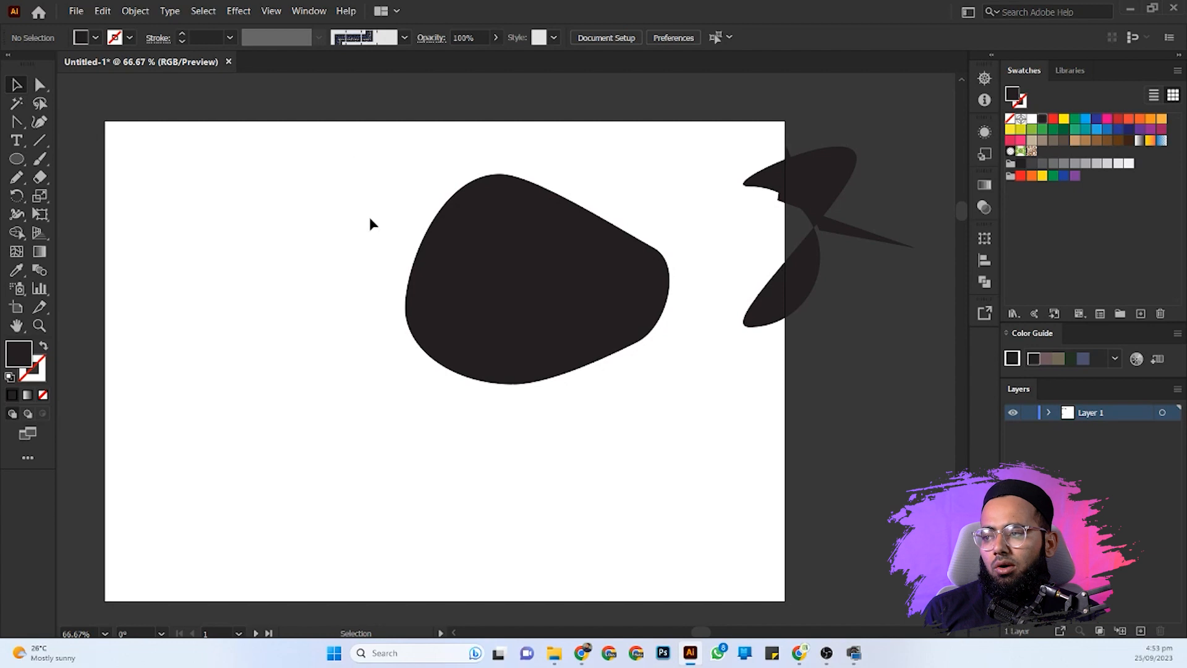
- Move the drop over the other shapes and shift them all off the artboard's right side
drag(464, 318, 762, 226)
drag(609, 106, 989, 346)
drag(712, 309, 922, 279)
click(361, 352)
- Draw a circle in the artboard's upper-left area and fill it with red
click(15, 160)
drag(121, 175, 231, 337)
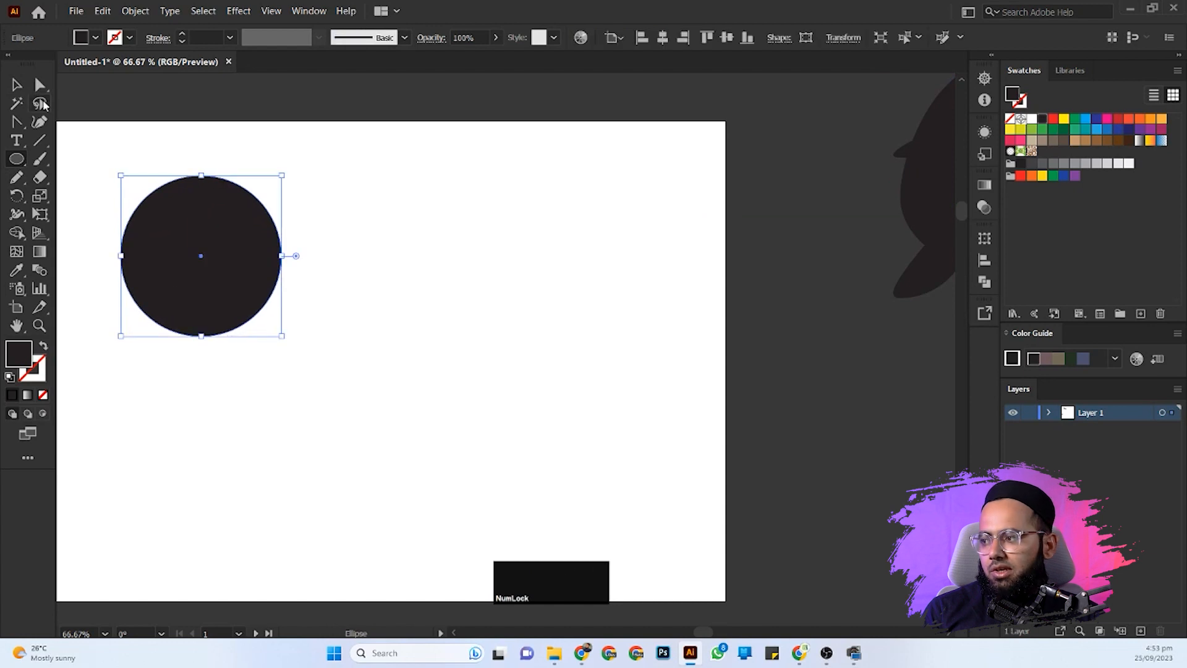
click(16, 85)
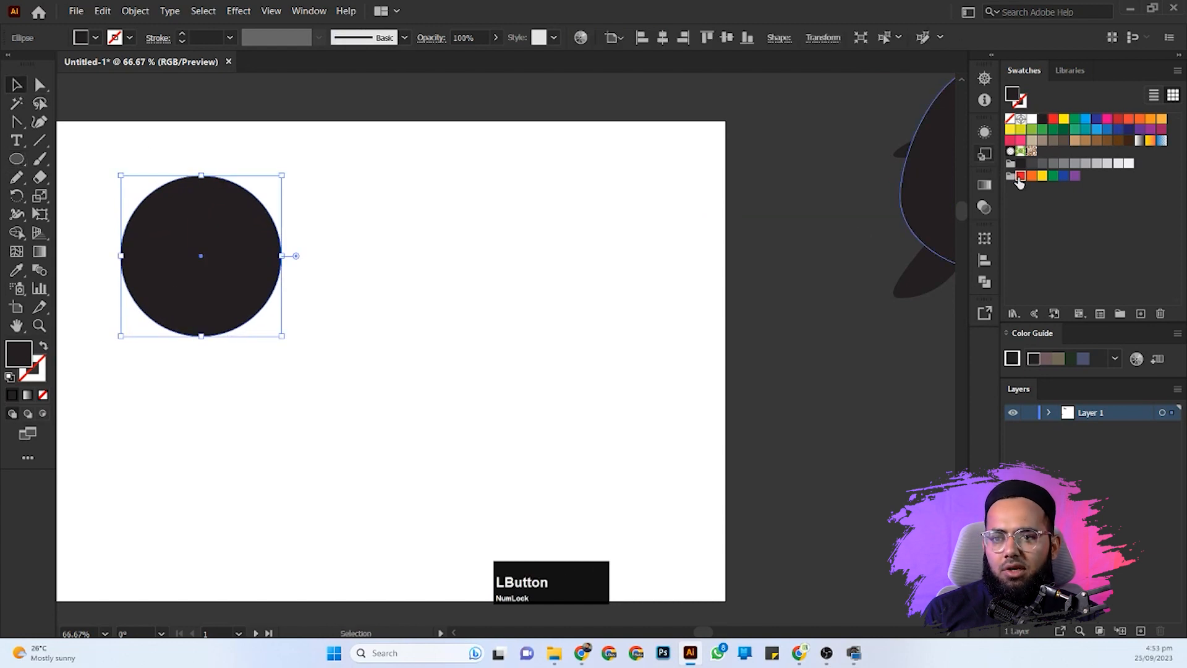
click(1020, 177)
- Add a green square, a blue square and a dark red circle overlapping the red circle
right_click(15, 161)
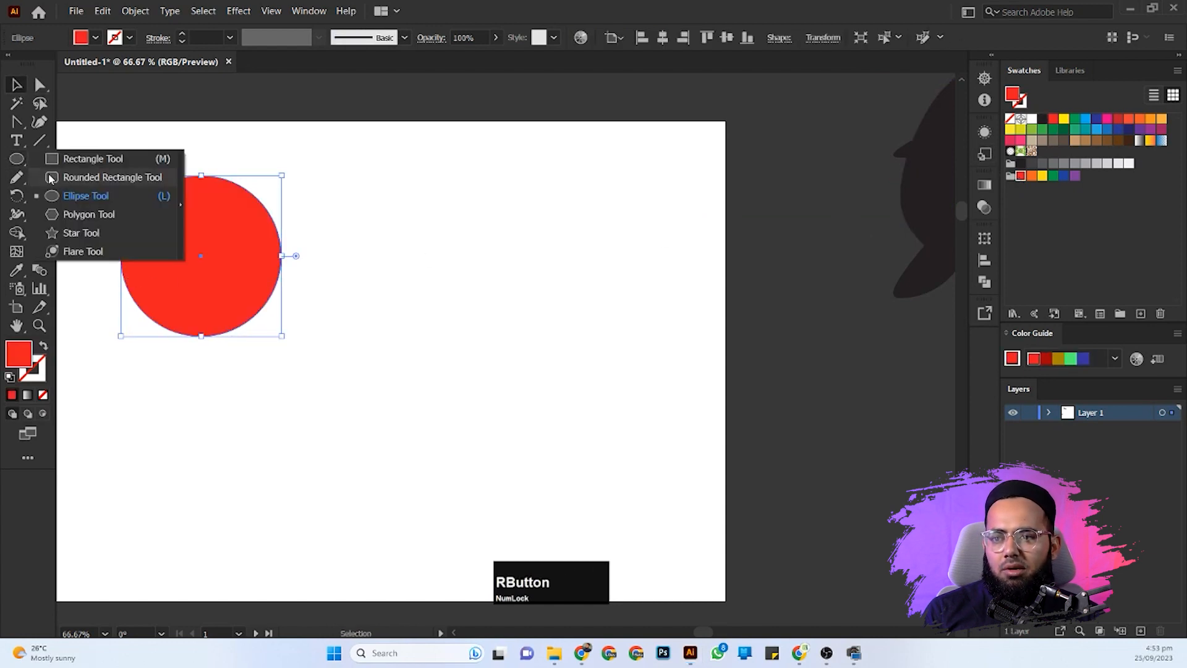
click(105, 162)
drag(191, 238, 295, 341)
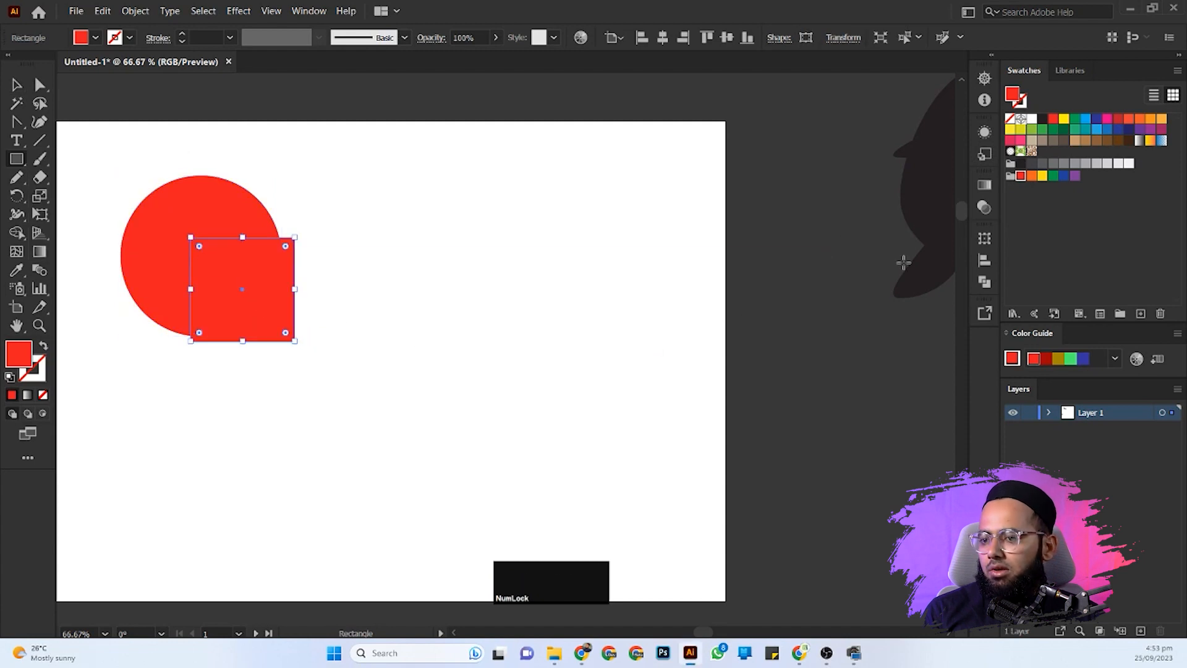
click(420, 326)
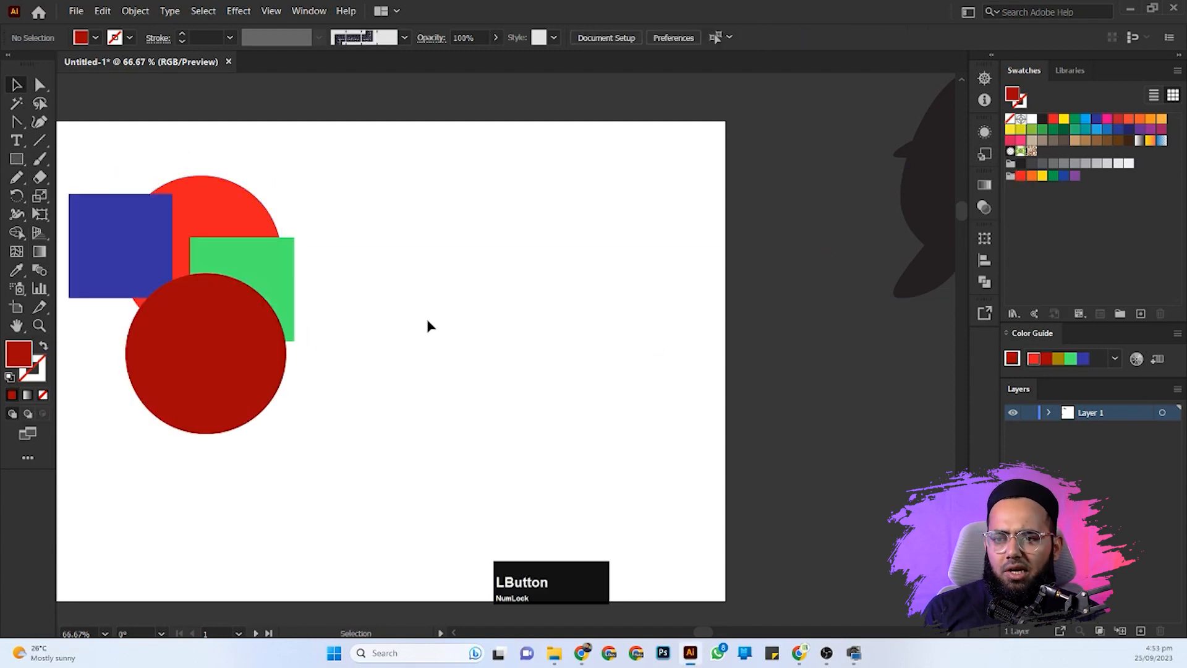
- Move the four coloured shapes together slightly right and down, and group them
drag(386, 148, 80, 419)
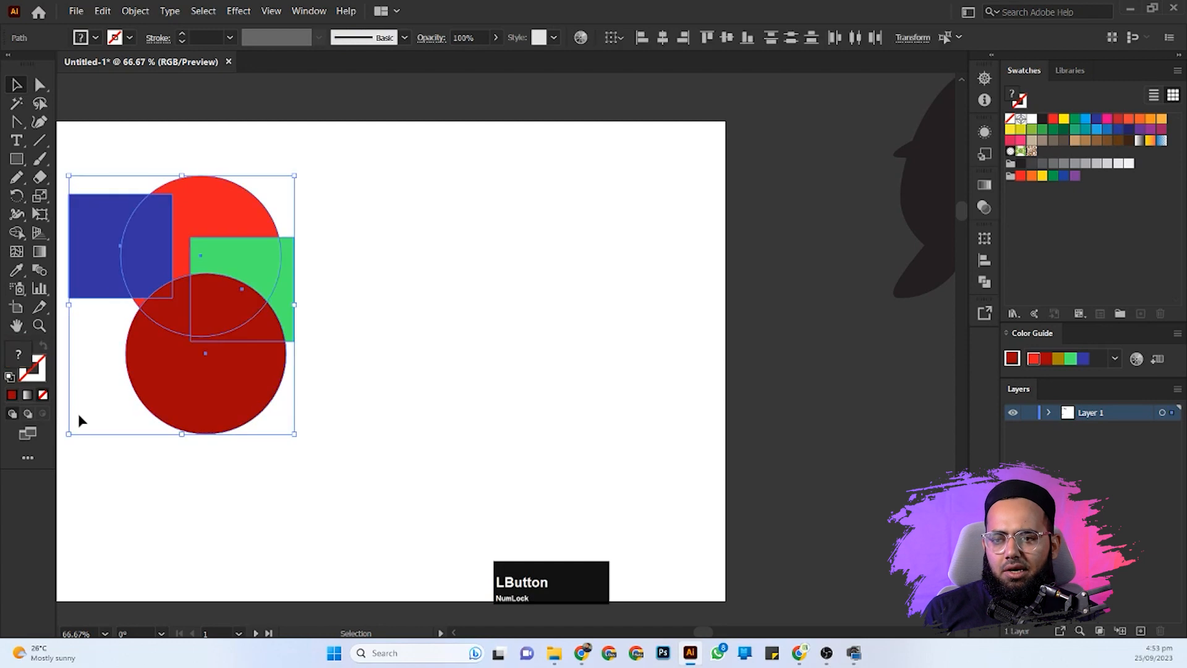
drag(108, 272, 176, 292)
right_click(176, 292)
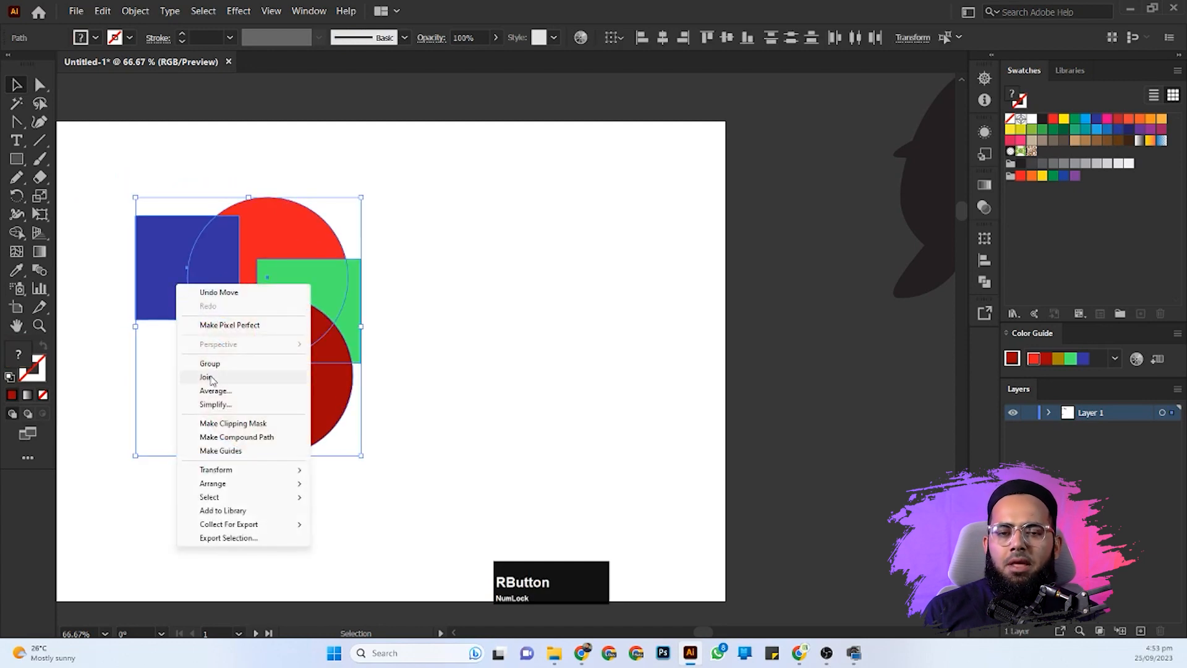
click(258, 366)
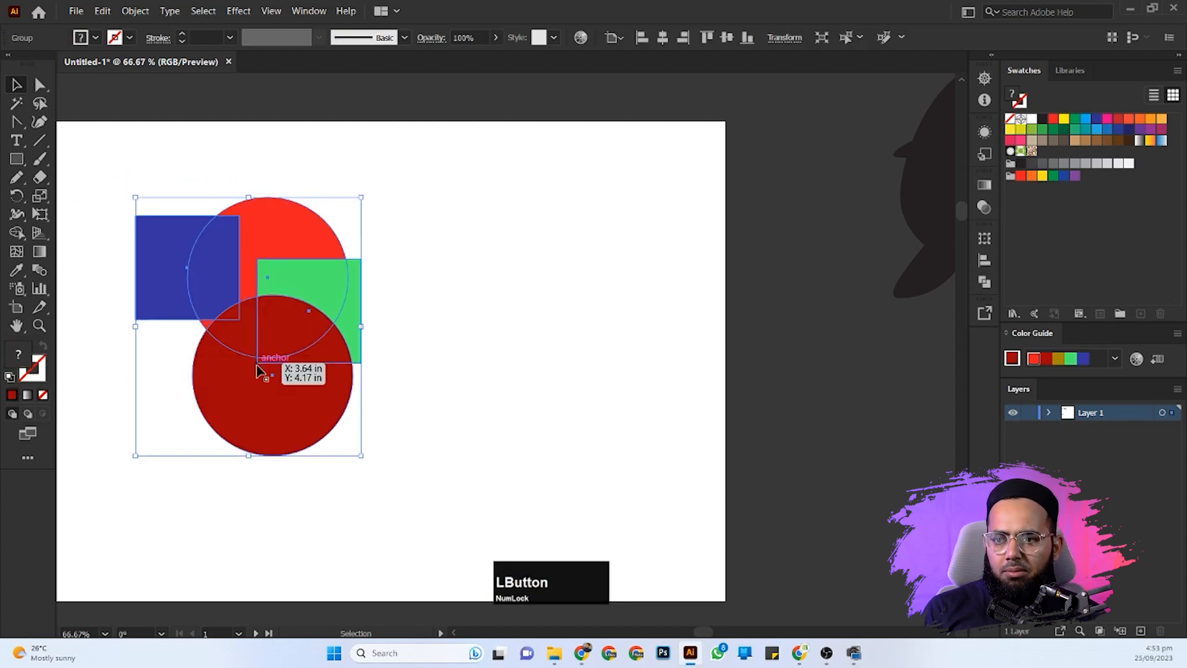
- Duplicate the group to the right of the original and group both copies together
drag(155, 307, 480, 342)
click(143, 384)
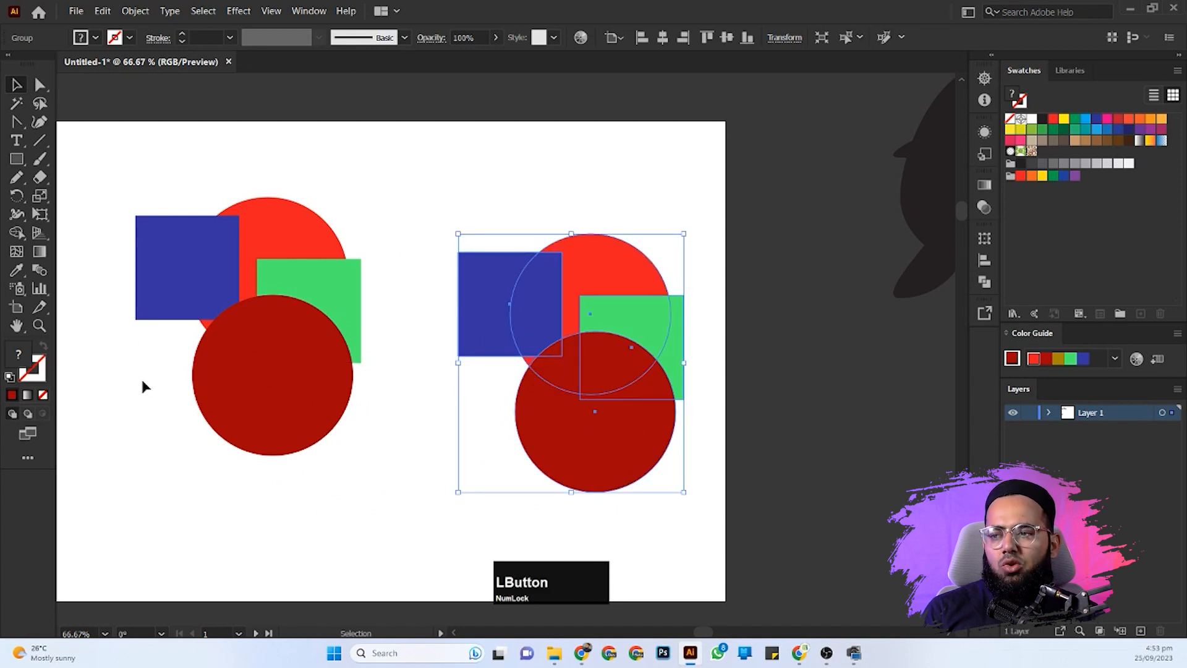
drag(165, 129, 787, 493)
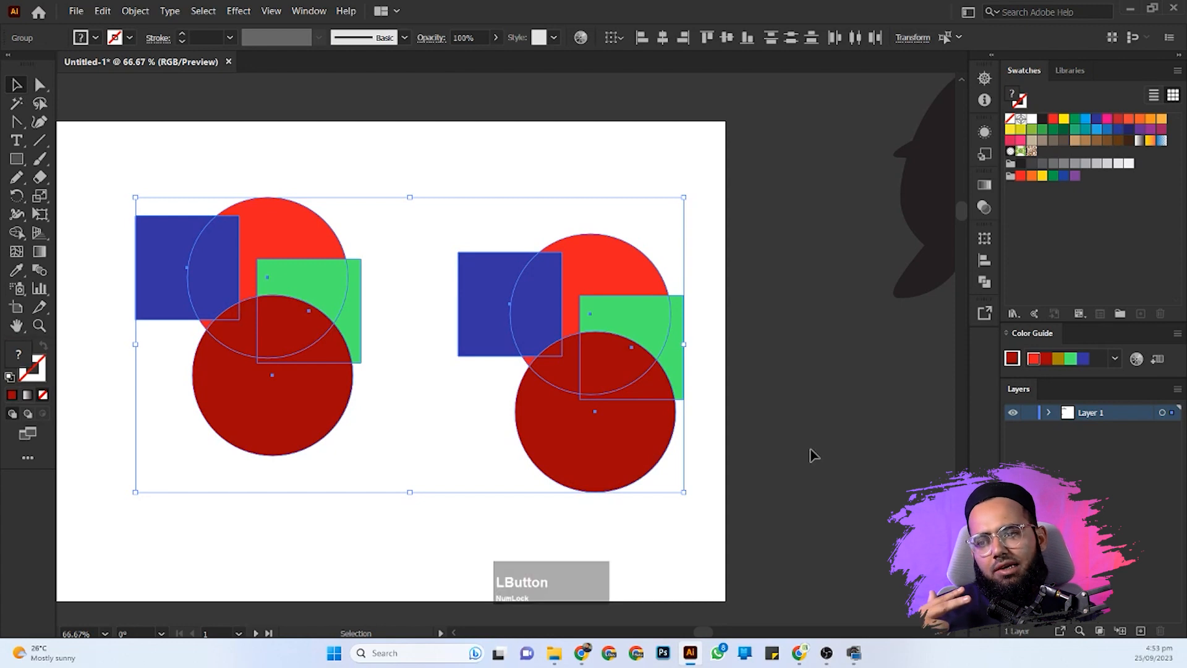
right_click(229, 250)
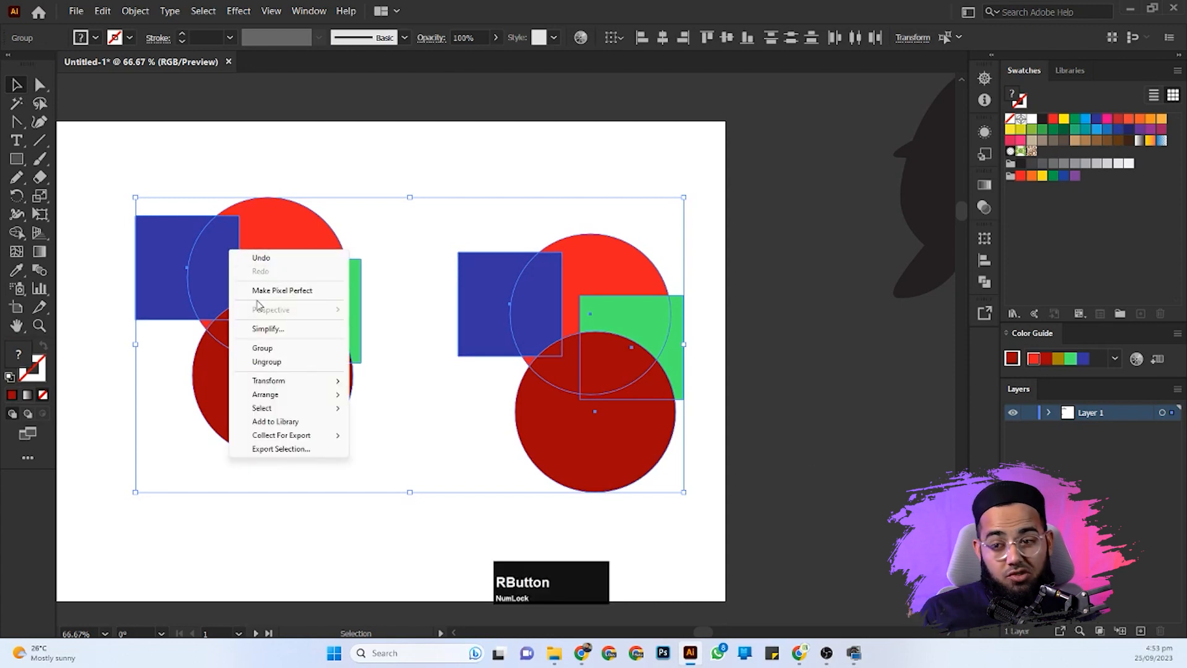
click(274, 350)
- Check how the combined group selects by deselecting everything and picking a single shape within it
click(221, 540)
click(225, 390)
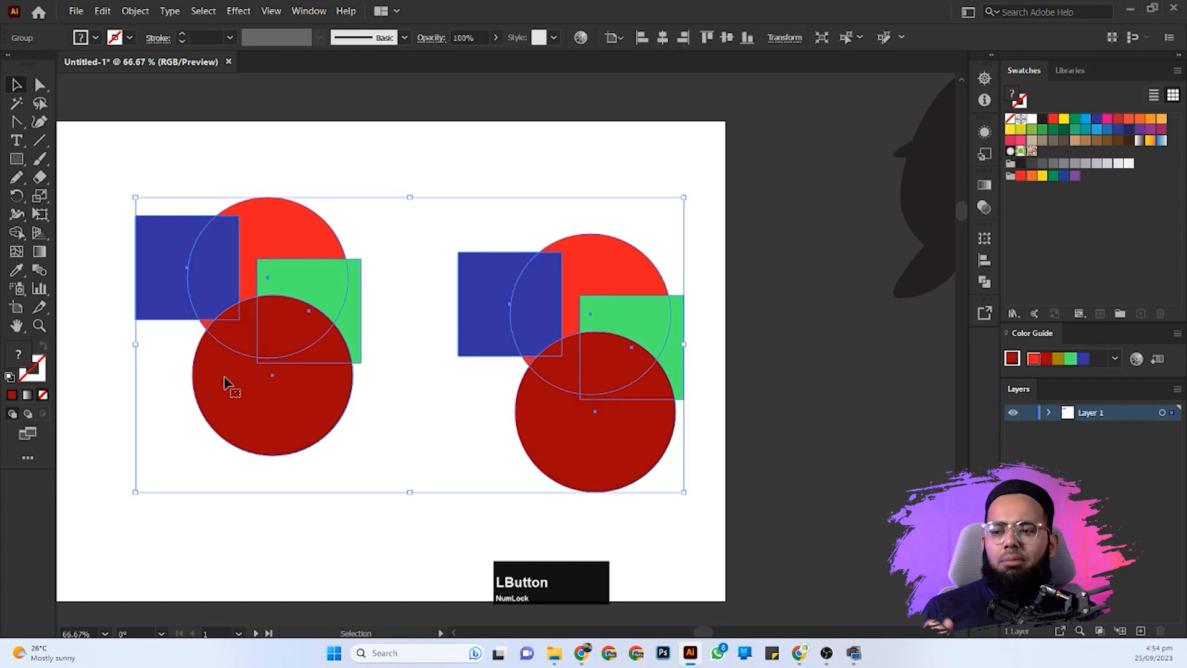
click(177, 552)
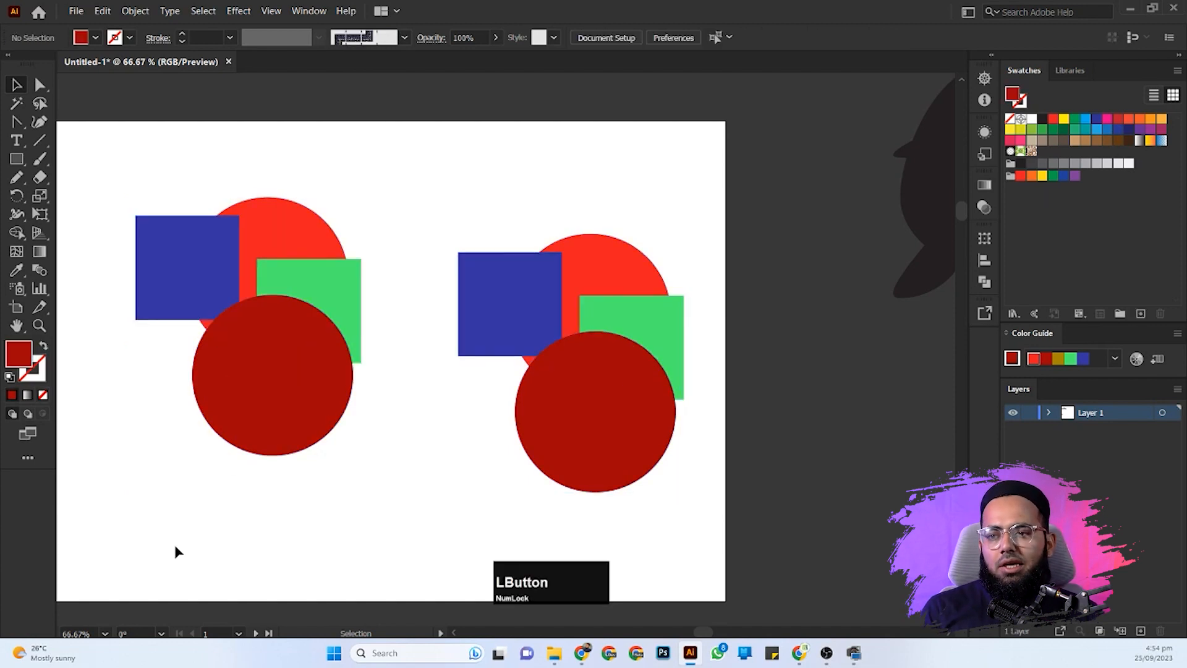
click(199, 258)
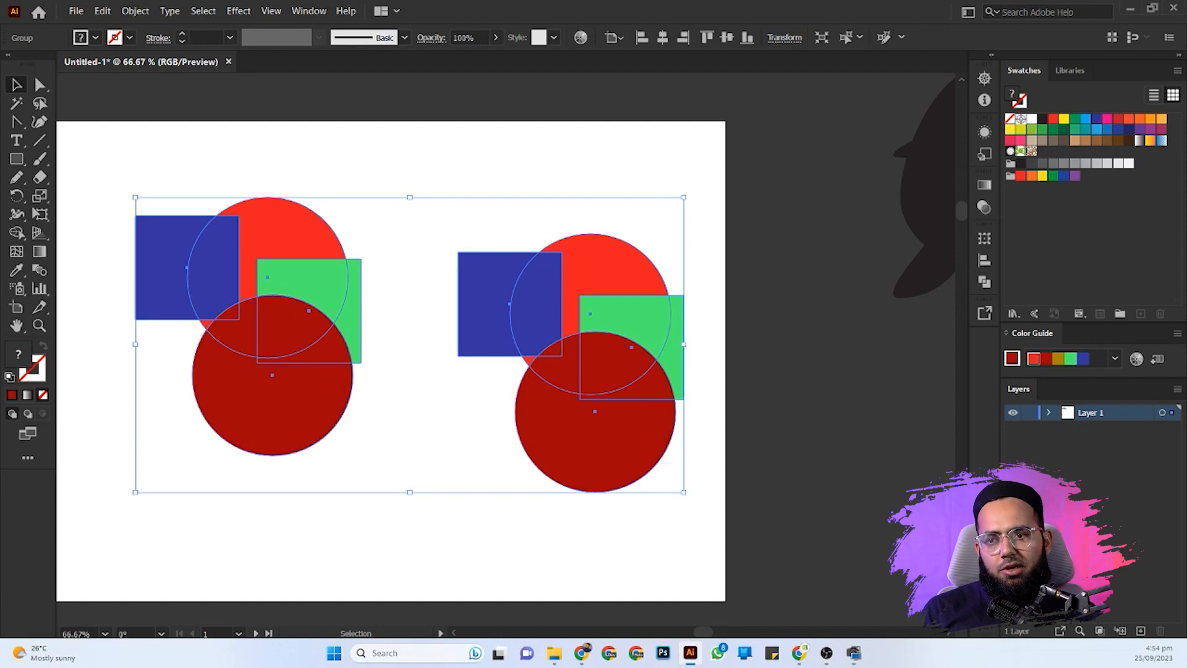
- Deselect everything, switch to the Group Selection tool, and move the left copy's four shapes together slightly up and right
click(233, 149)
scroll(233, 149, down, 1)
click(118, 170)
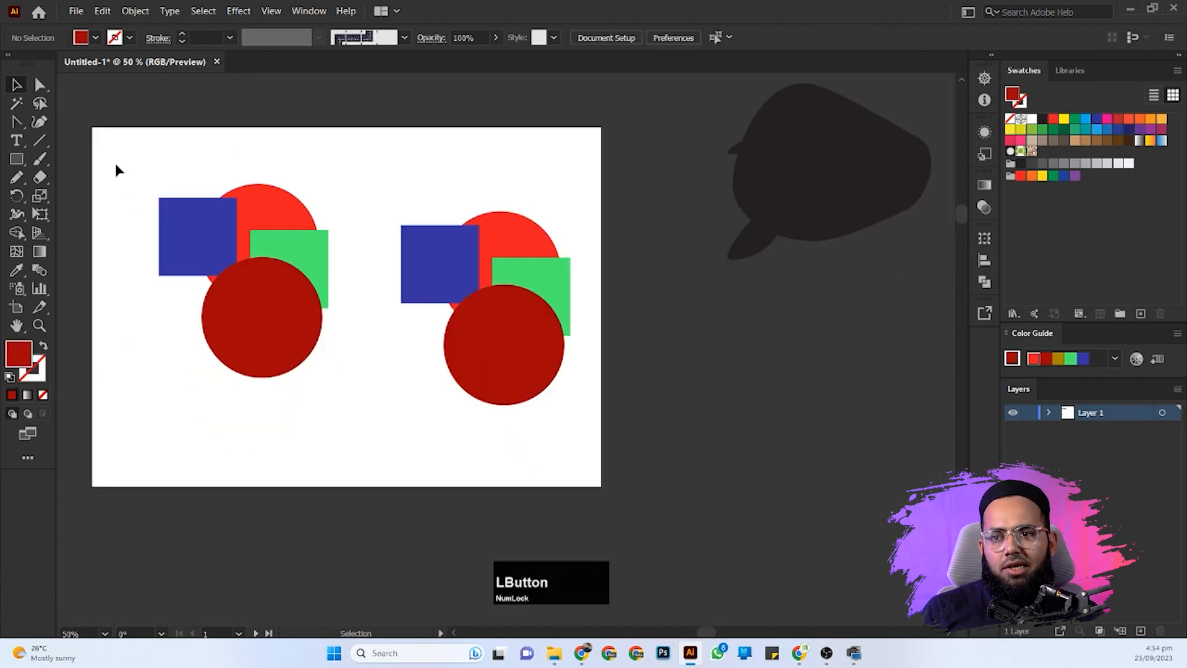
click(39, 90)
right_click(39, 88)
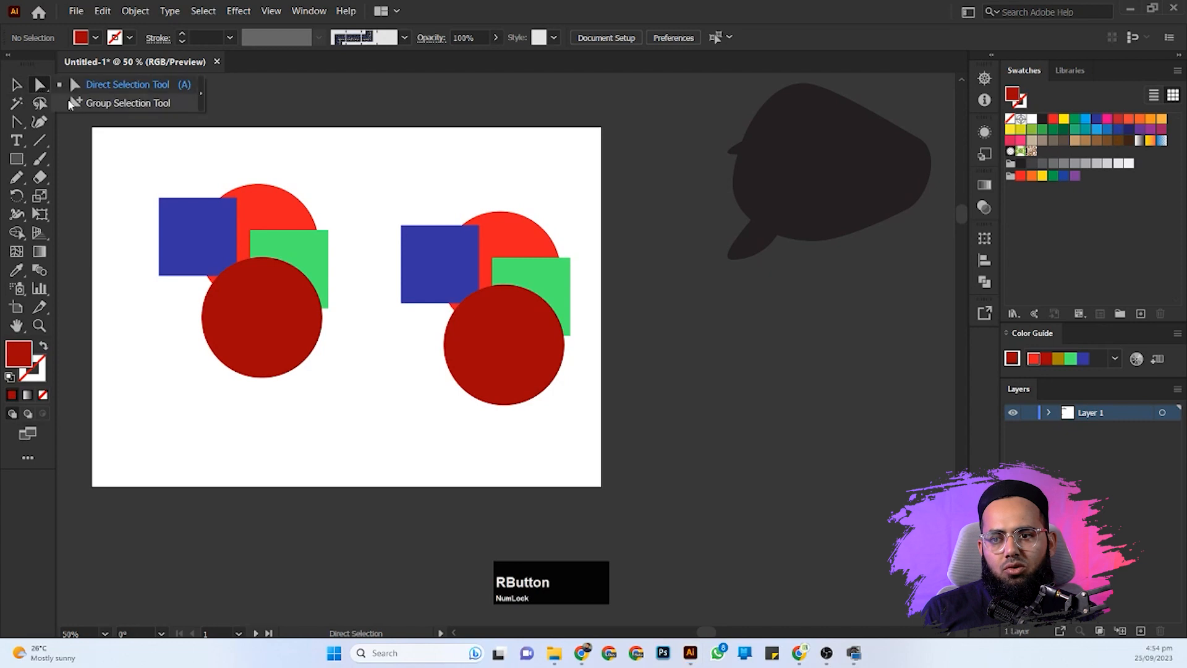
click(99, 104)
click(212, 237)
drag(124, 151, 344, 384)
drag(272, 193, 291, 164)
- Reselect the left copy's four shapes with Group Selection and move them together down and slightly left
click(198, 390)
drag(109, 130, 291, 364)
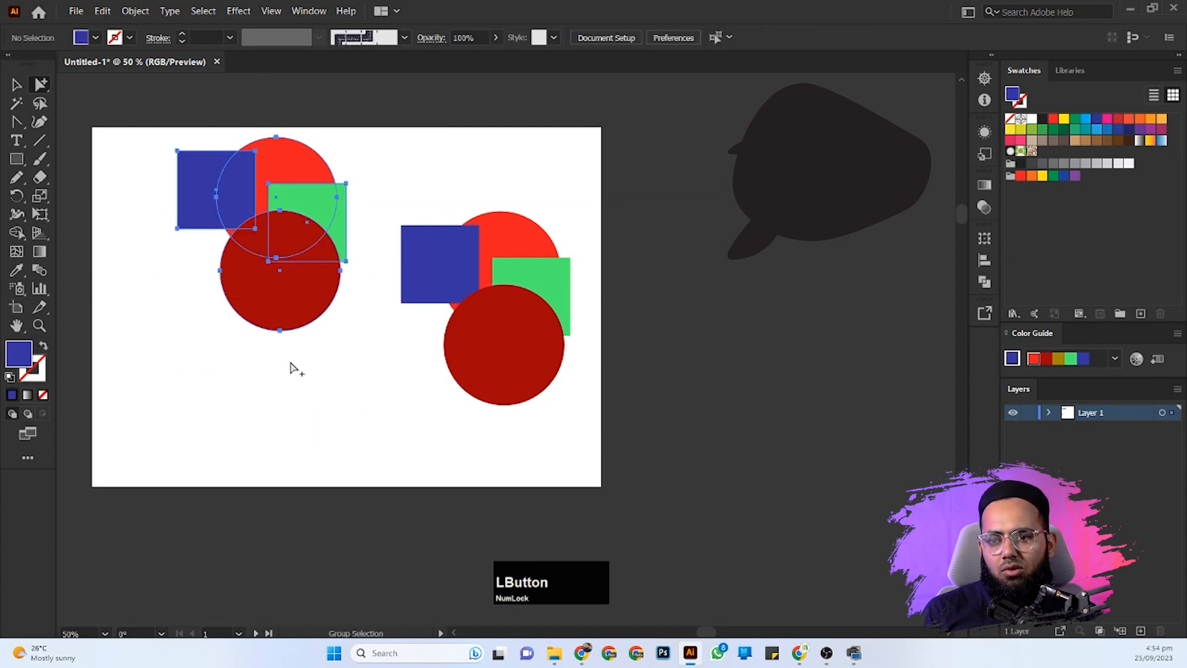
drag(279, 159, 258, 289)
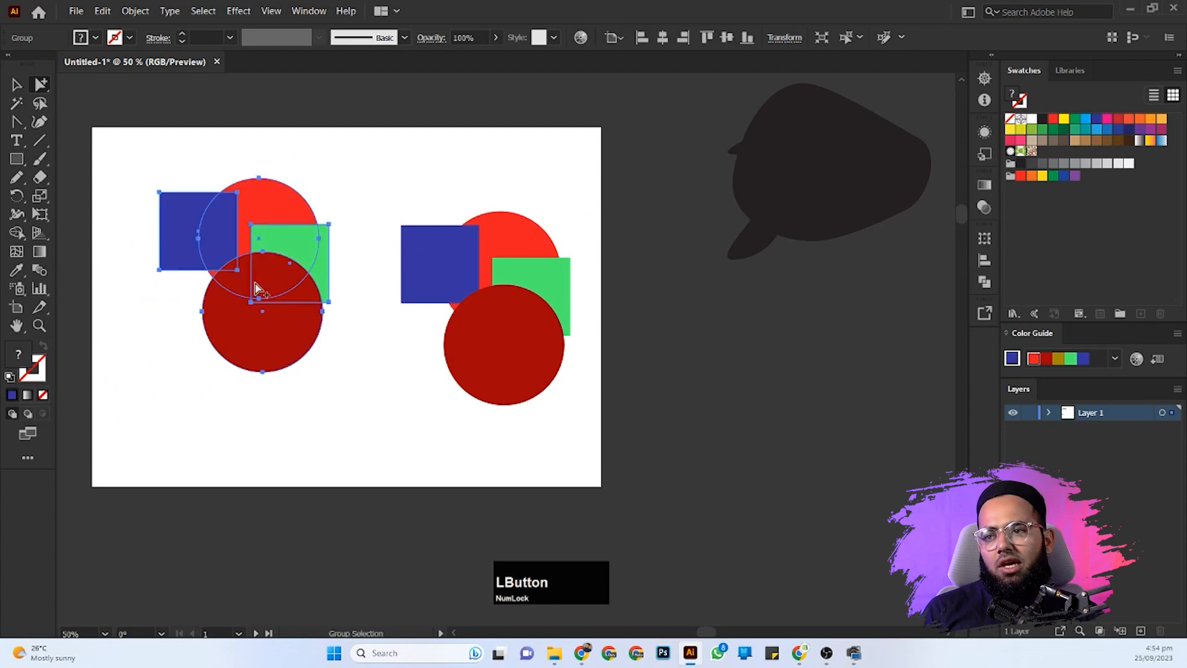
- Marquee-select the left copy's shapes again and shift them a little to the right, apart from the other copy
click(138, 217)
drag(124, 143, 370, 436)
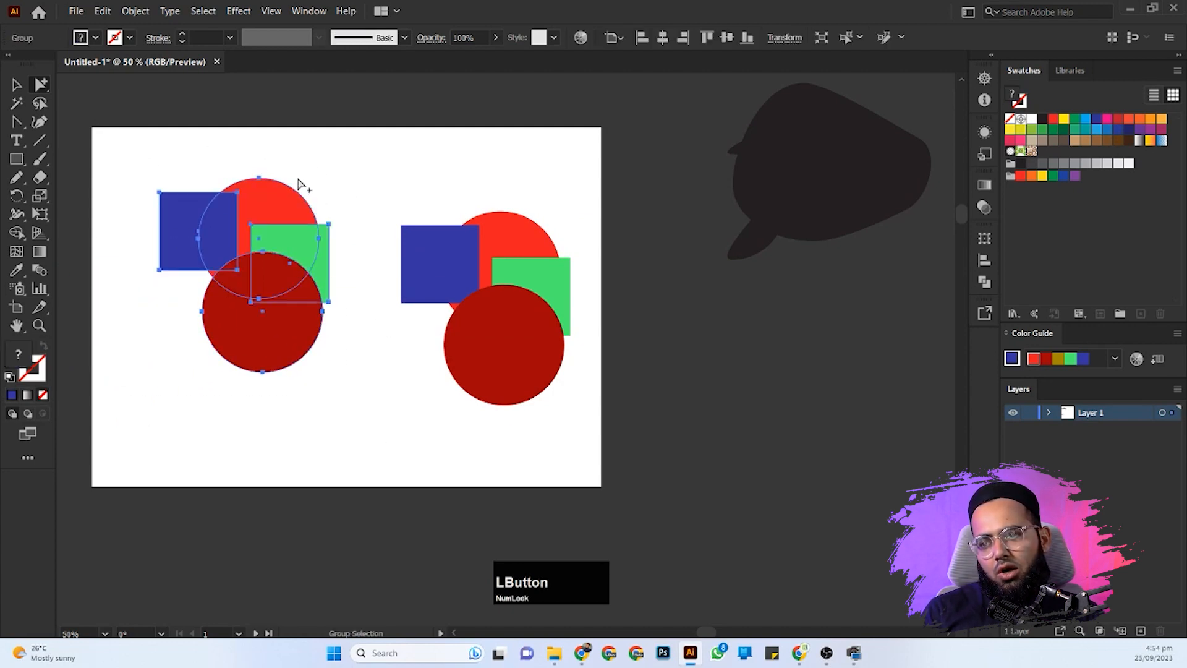
mouse_move(270, 202)
mouse_down()
mouse_move(288, 299)
mouse_move(221, 217)
mouse_move(286, 206)
mouse_up()
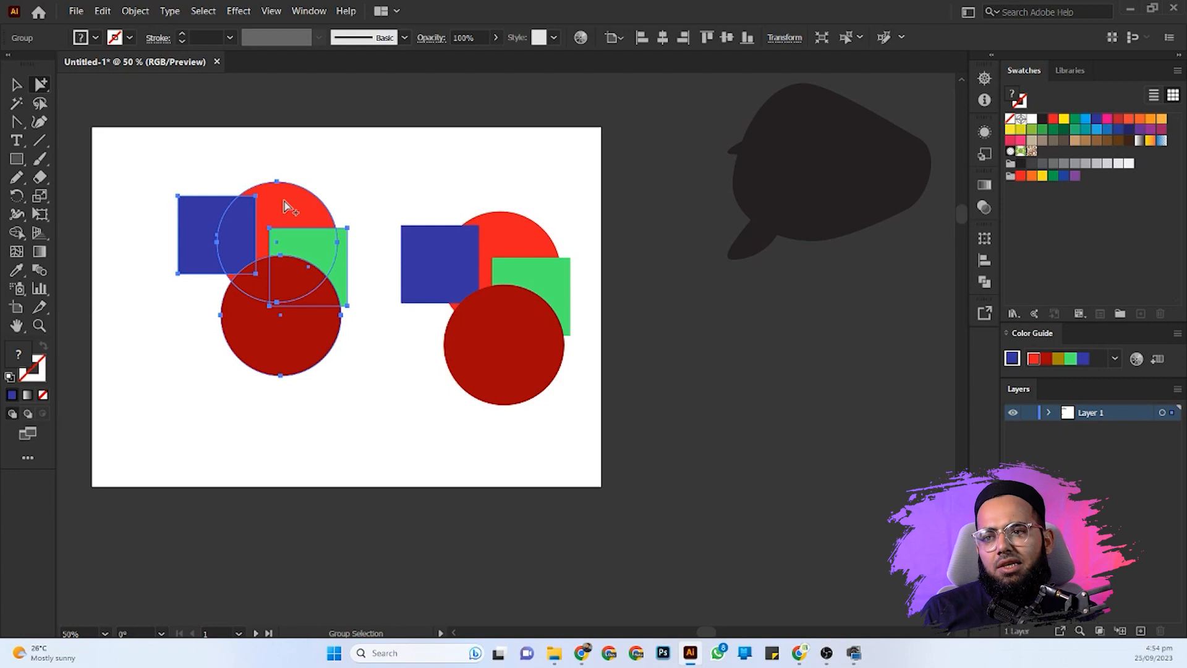
- Deselect, select the left copy's four shapes once more, and move them to the left with Group Selection
click(83, 288)
drag(94, 122, 295, 440)
drag(292, 211, 237, 215)
- Switch to the Direct Selection tool, select all four shapes of the left copy, and move them to the right
right_click(40, 85)
click(72, 84)
drag(110, 127, 315, 445)
drag(267, 237, 313, 237)
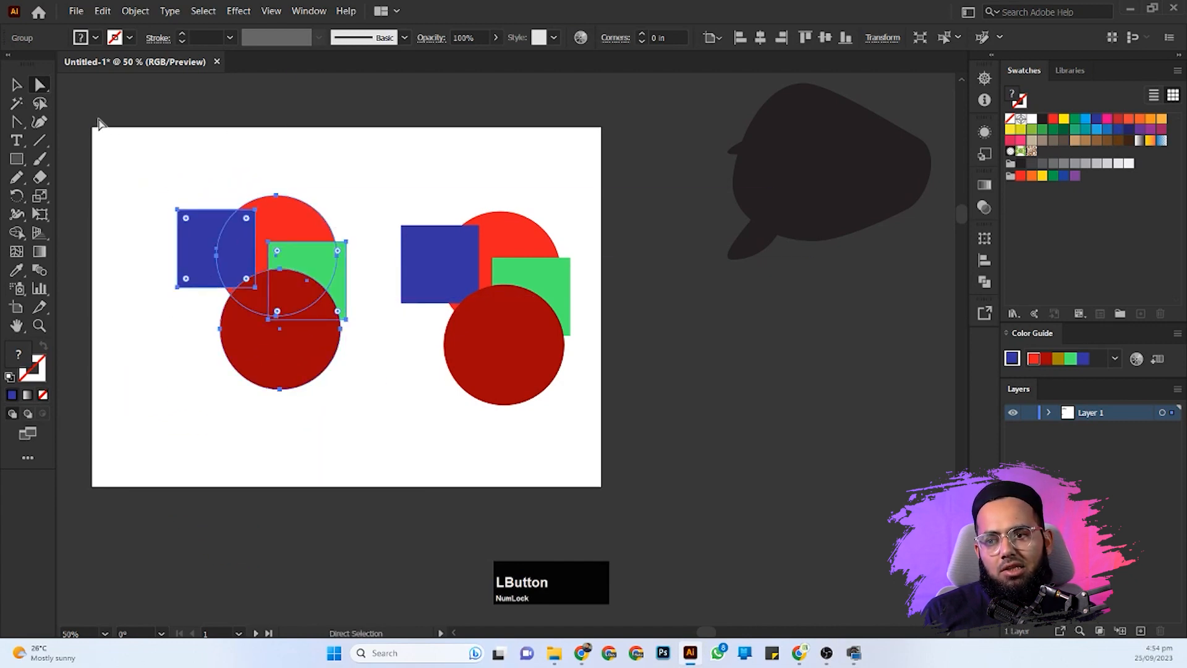
- Directly select the left copy's bright red circle, move it down and left, and pull its top anchor up-left to deform it
drag(99, 122, 149, 263)
drag(295, 422, 294, 423)
drag(280, 211, 179, 326)
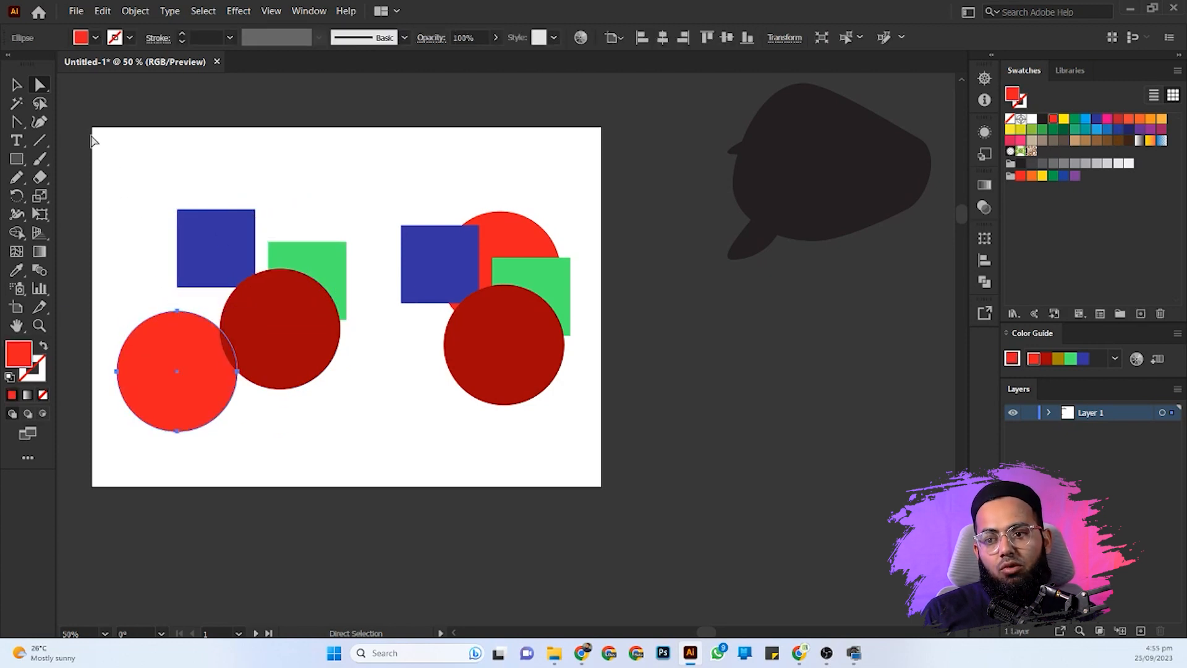
drag(177, 314, 136, 243)
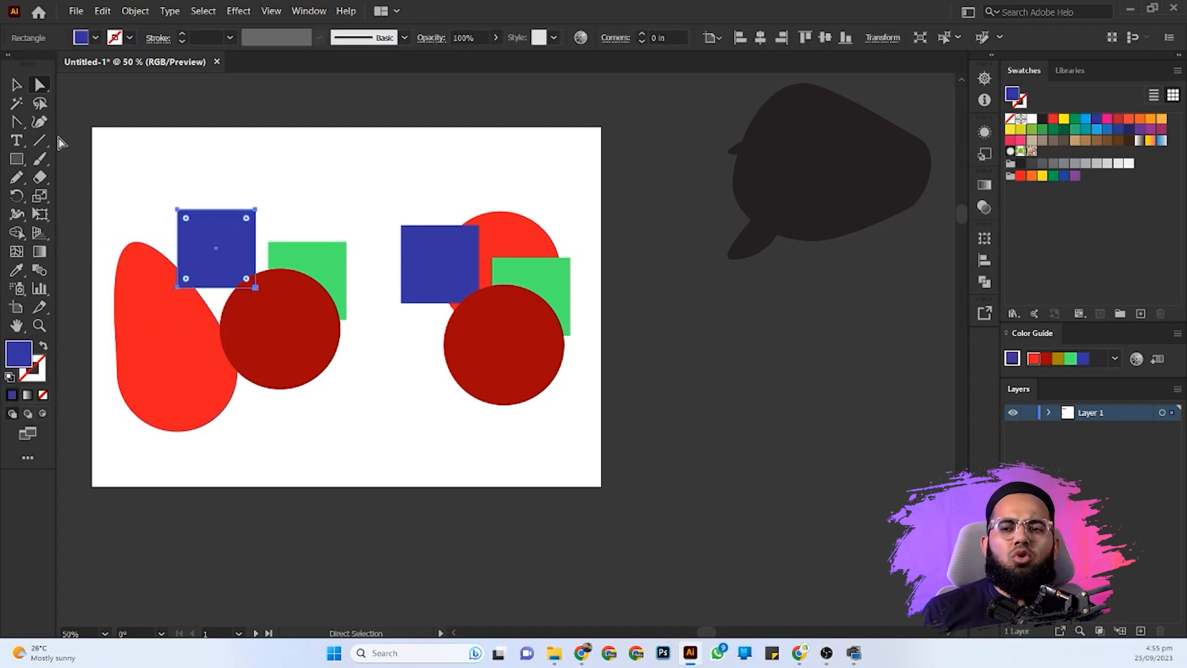
- Switch to the Selection tool and move the whole combined group off the artboard to the right, below the dark shape
click(17, 84)
drag(157, 322, 751, 433)
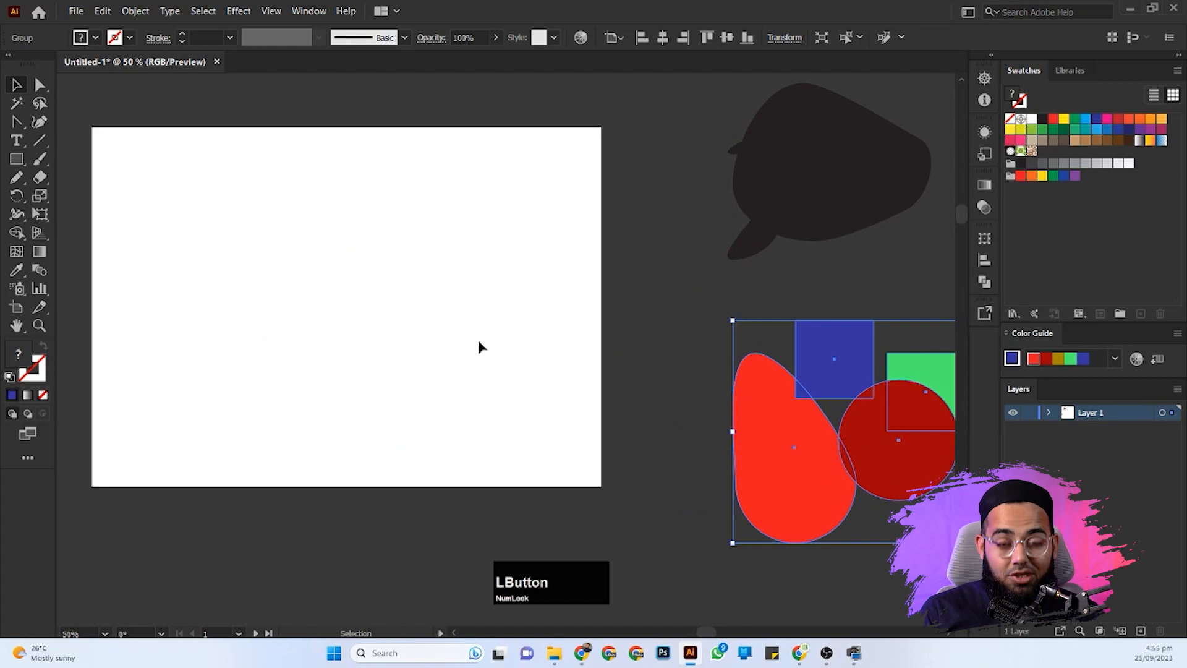